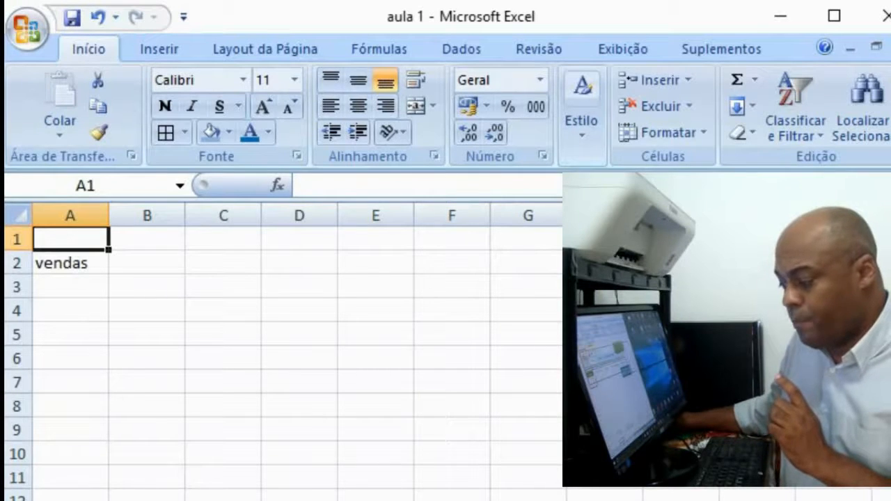
- Switch to the worksheet with the ribbon comparison pictures and select the red rectangle that marks their first buttons
{"action": "key", "text": "ctrl+Page_Down"}
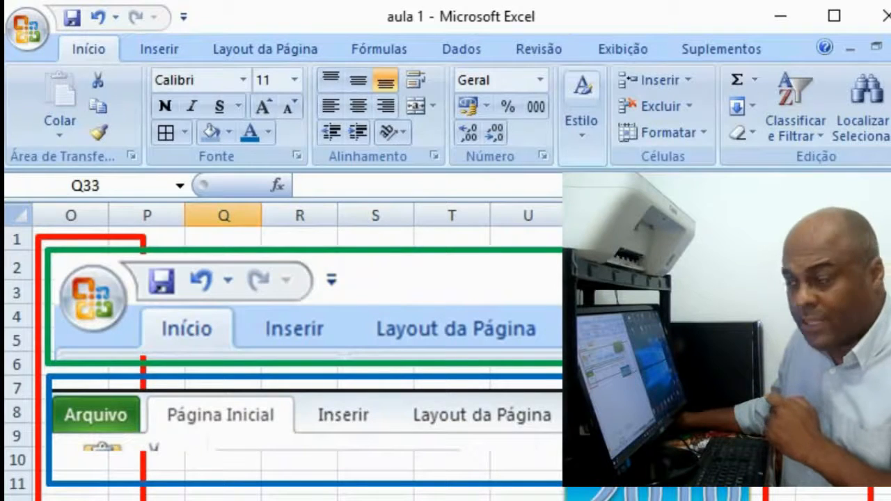
{"action": "left_click_drag", "start_coordinate": [142, 499], "coordinate": [209, 500]}
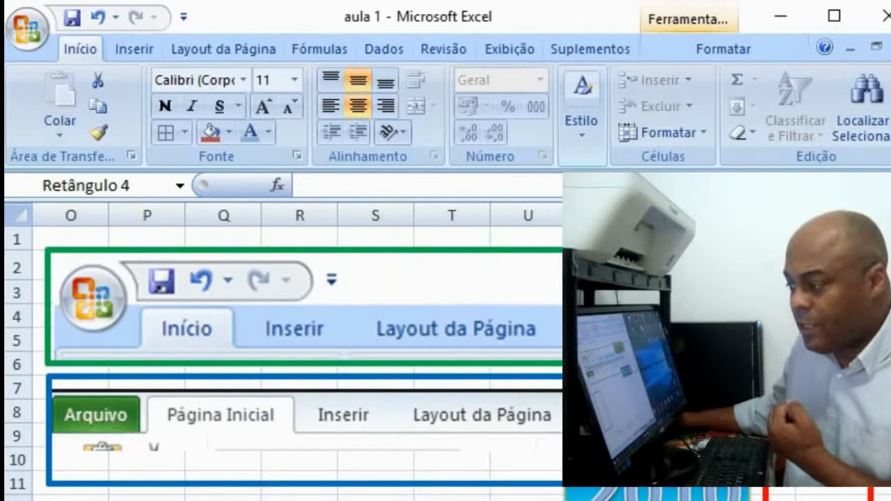
{"action": "left_click_drag", "start_coordinate": [147, 500], "coordinate": [123, 235]}
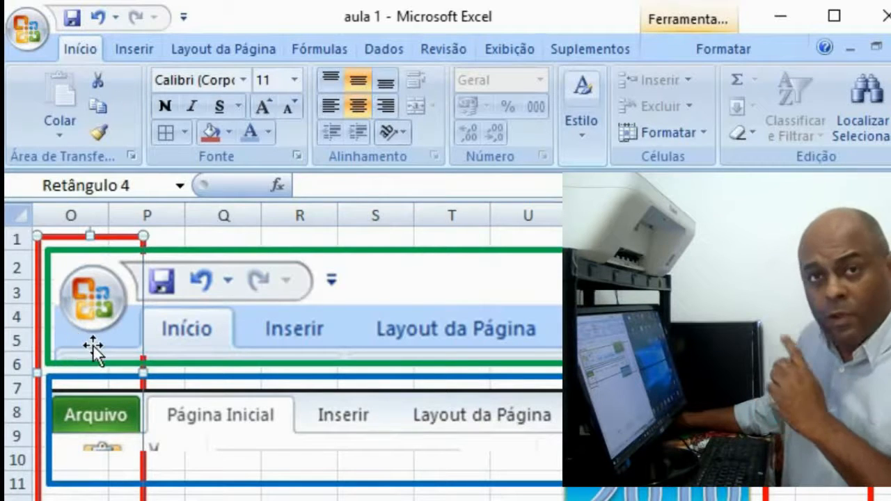
- Review the workbook's file commands, including Save, Save As and Print, without choosing any of them
{"action": "left_click", "coordinate": [27, 29]}
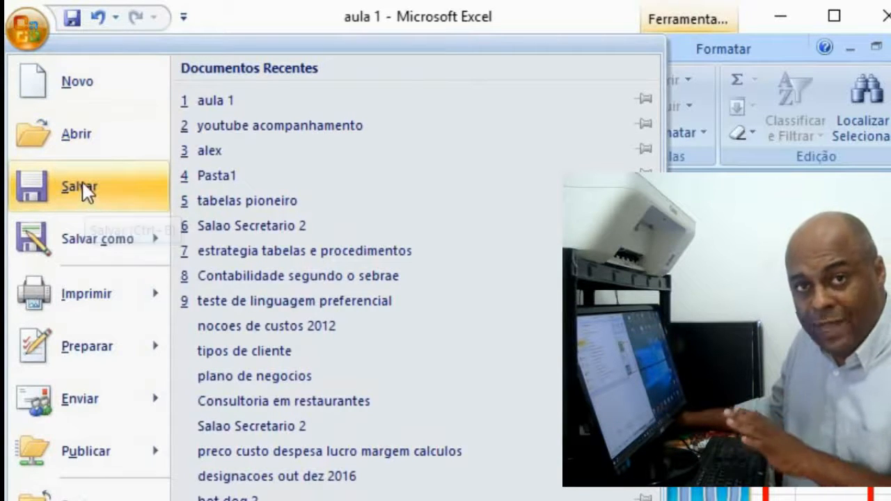
{"action": "mouse_move", "coordinate": [84, 241]}
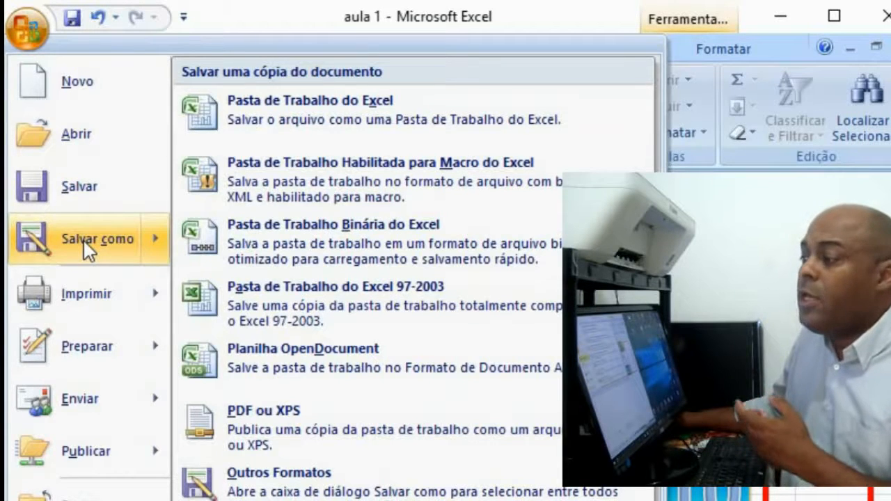
{"action": "mouse_move", "coordinate": [87, 302]}
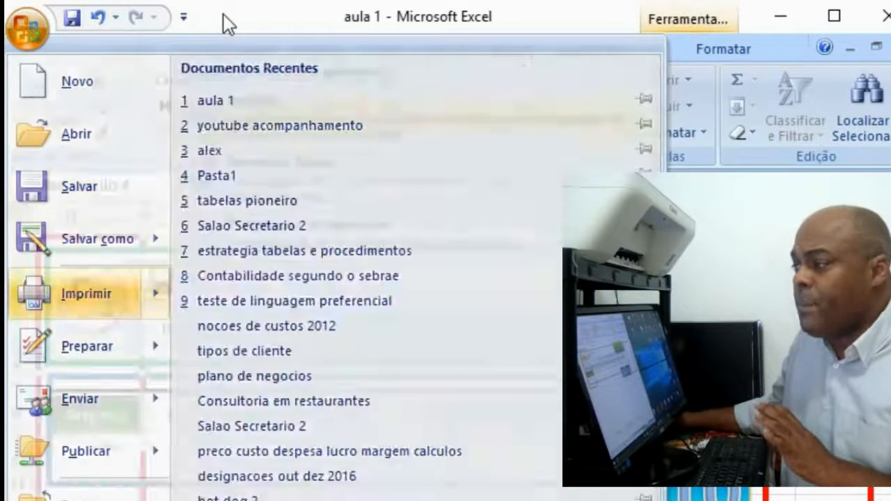
{"action": "left_click", "coordinate": [223, 14]}
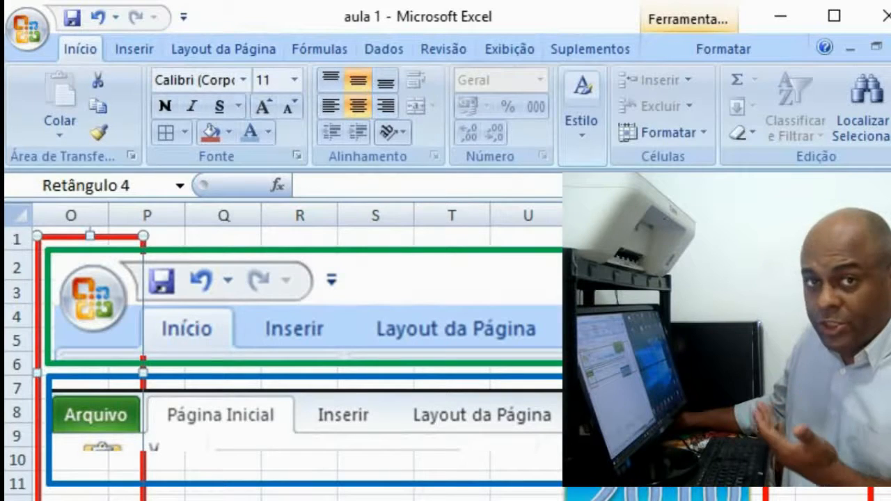
- Return to the sales worksheet and capitalise the title in cell A2 so that it reads Vendas
{"action": "key", "text": "ctrl+Page_Down"}
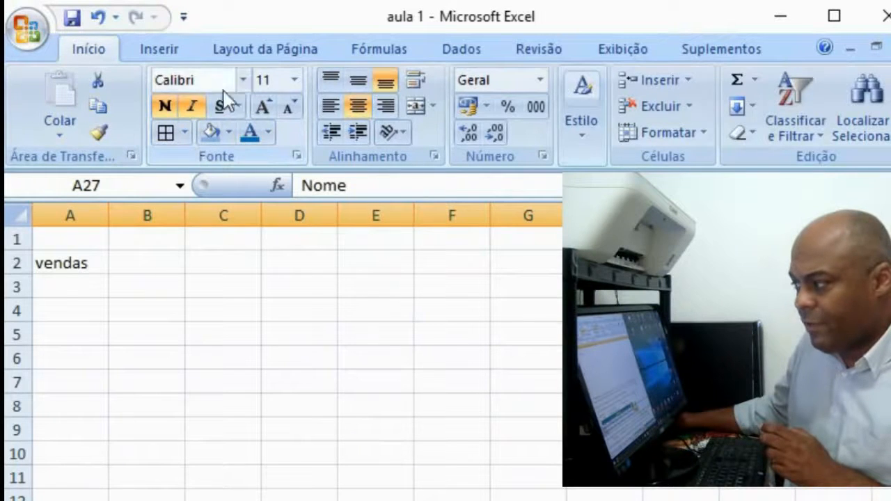
{"action": "left_click", "coordinate": [189, 106]}
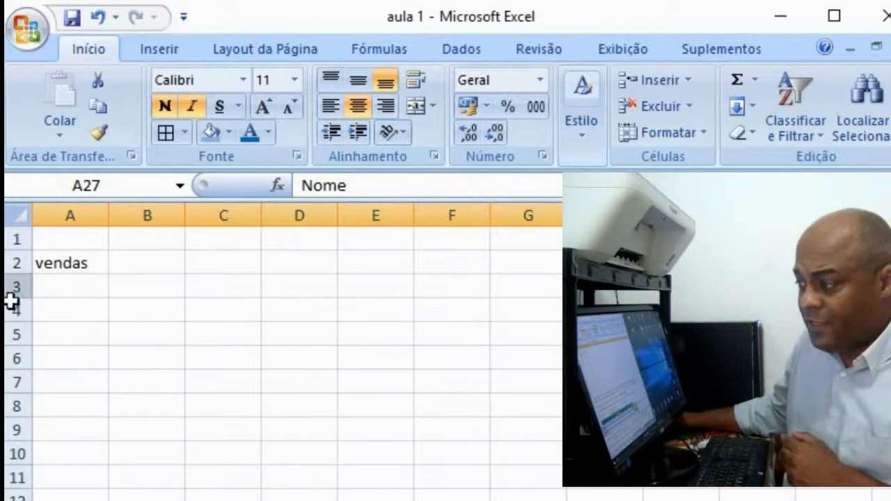
{"action": "left_click", "coordinate": [39, 263]}
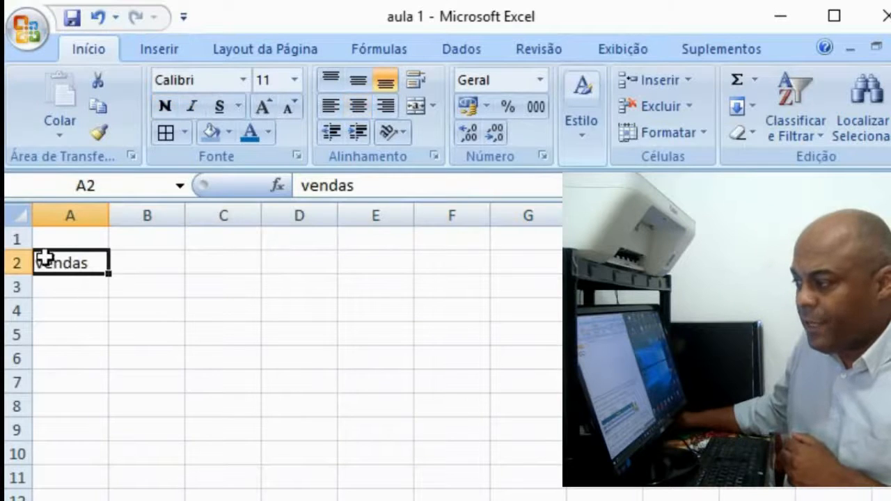
{"action": "double_click", "coordinate": [46, 260]}
{"action": "key", "text": "BackSpace"}
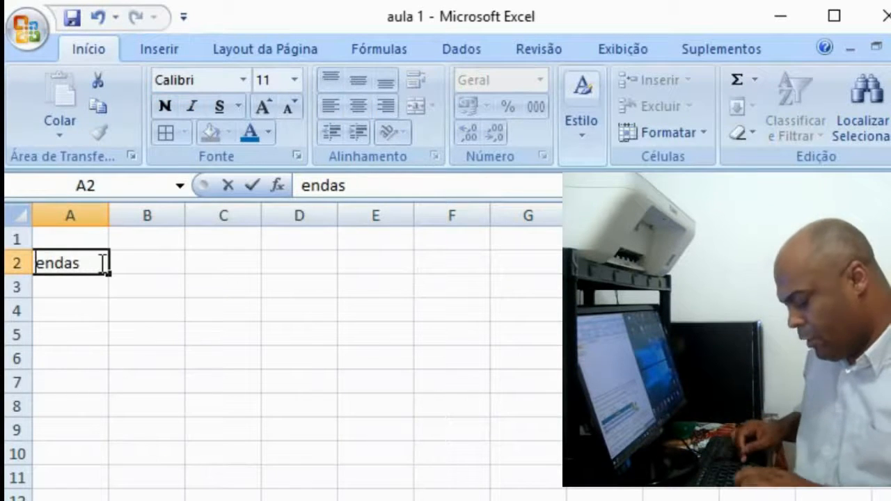
{"action": "type", "text": "V"}
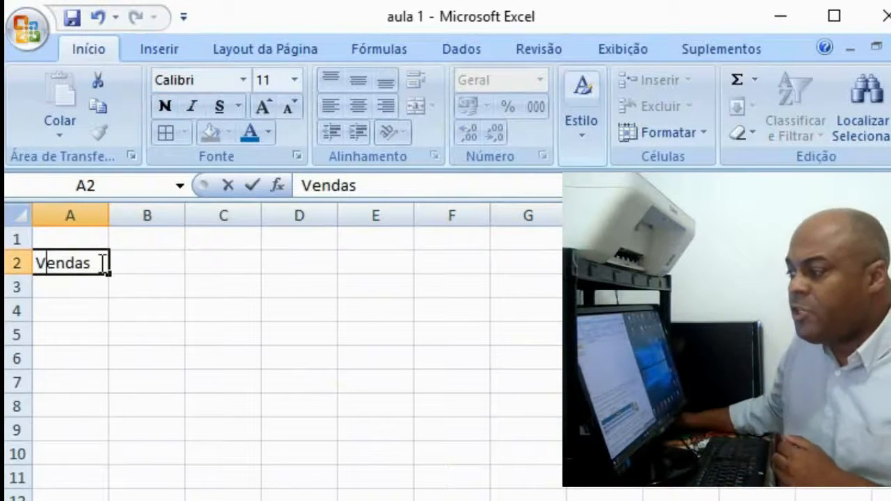
{"action": "left_click", "coordinate": [90, 289]}
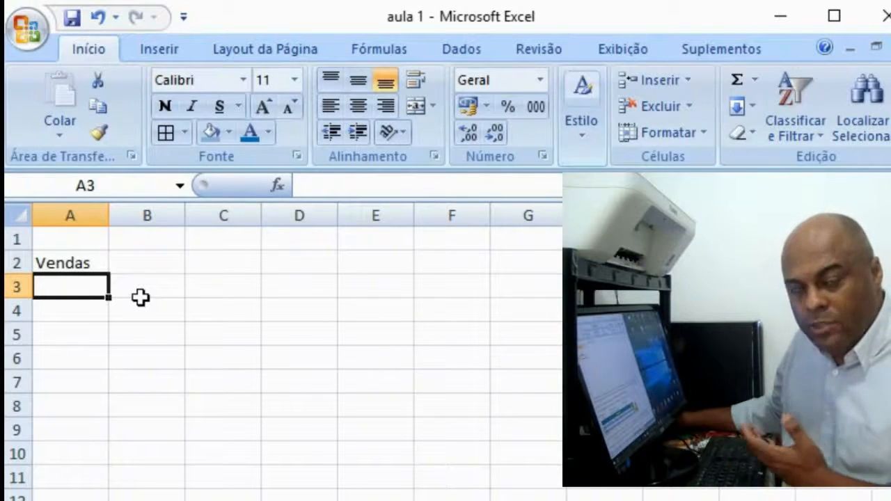
- Enter the column header Nome in cell A3, directly below the Vendas title
{"action": "left_click", "coordinate": [77, 263]}
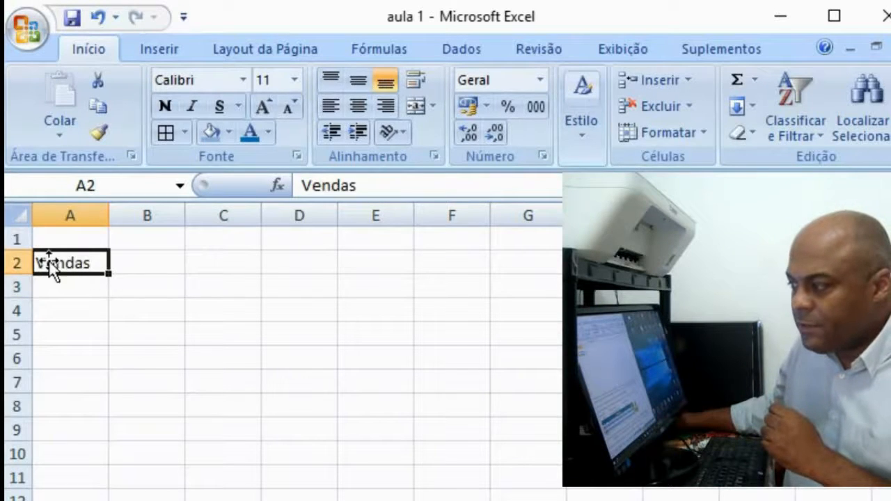
{"action": "left_click", "coordinate": [87, 287]}
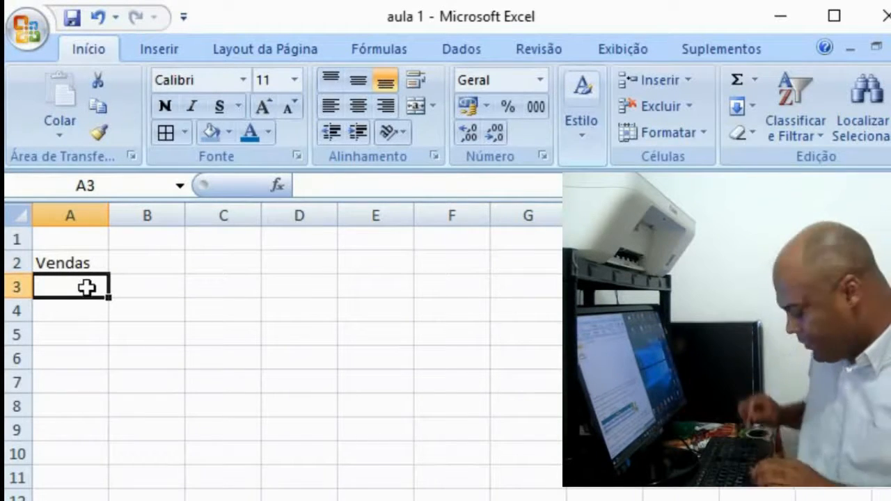
{"action": "type", "text": "Nome"}
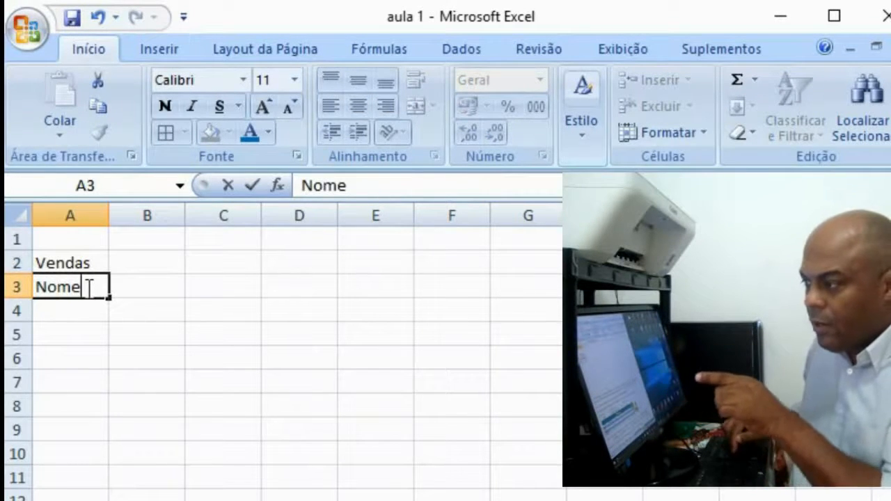
{"action": "key", "text": "Return"}
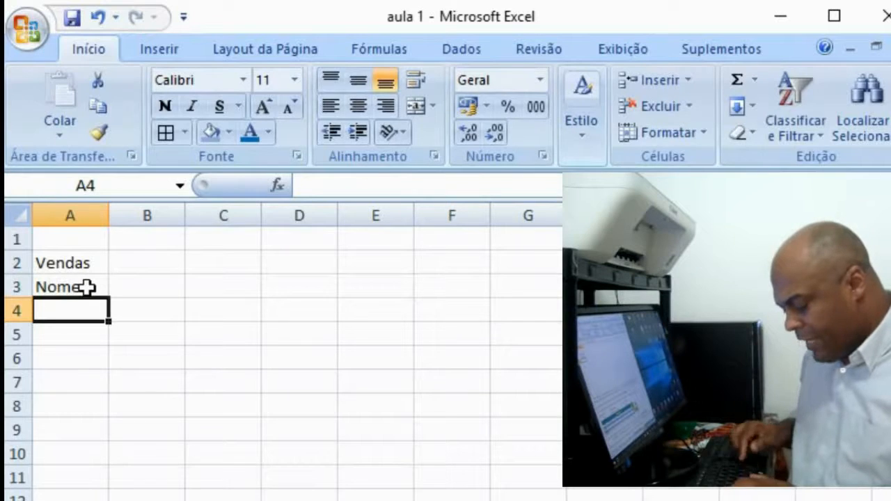
- List the four people's first names in cells A4 to A7, one per row under the Nome header
{"action": "type", "text": "Ana"}
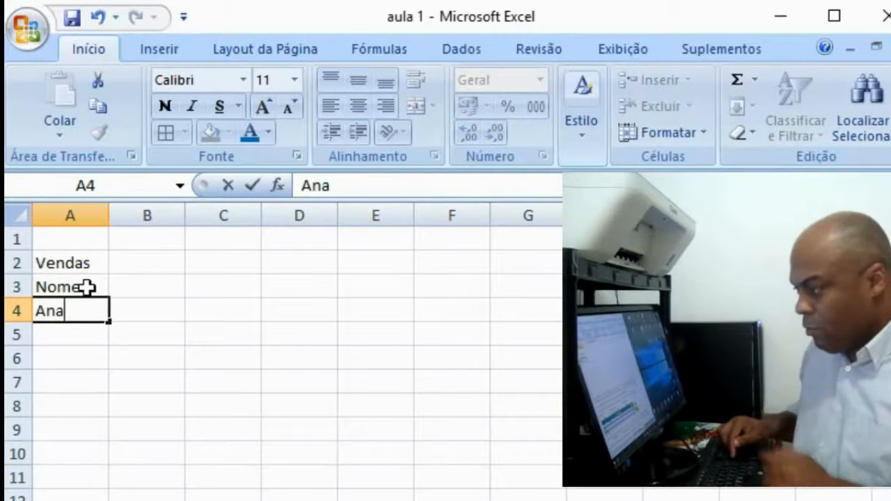
{"action": "key", "text": "Return"}
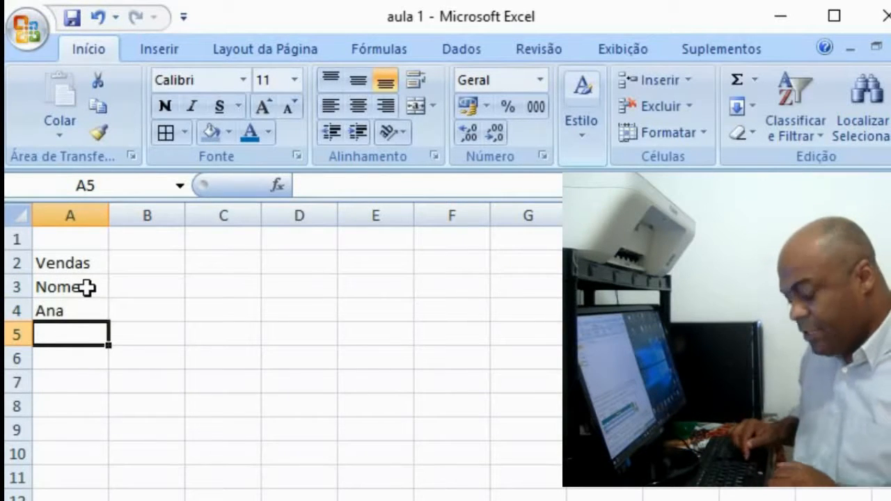
{"action": "type", "text": "Beto"}
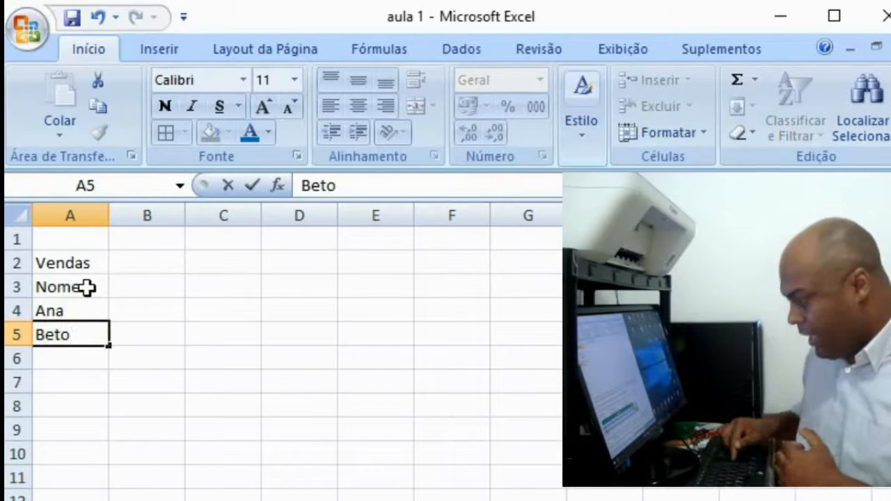
{"action": "key", "text": "Return"}
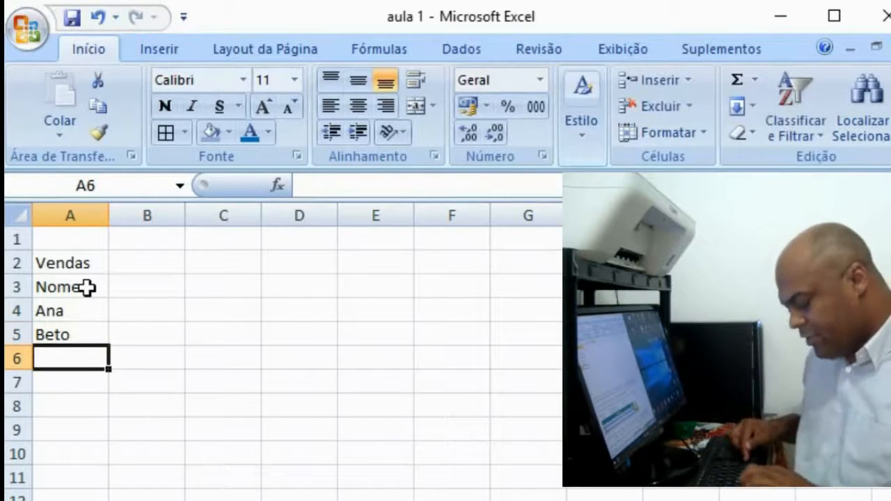
{"action": "type", "text": "Carlos"}
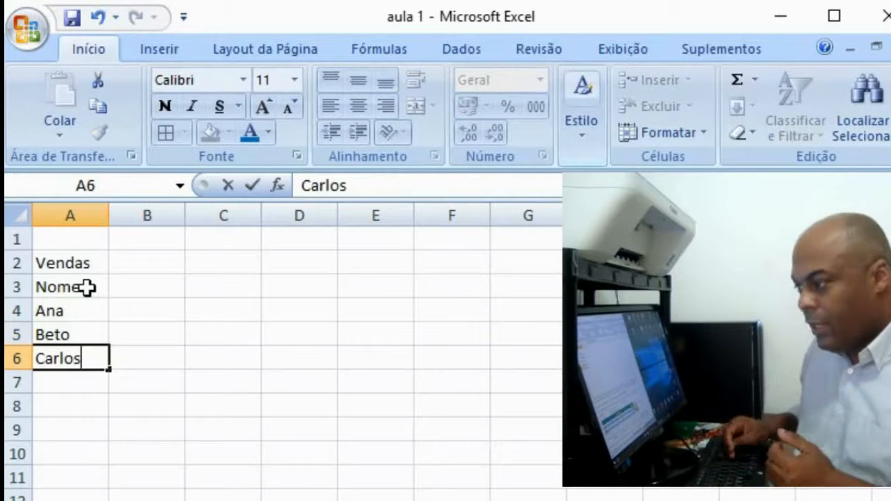
{"action": "key", "text": "Return"}
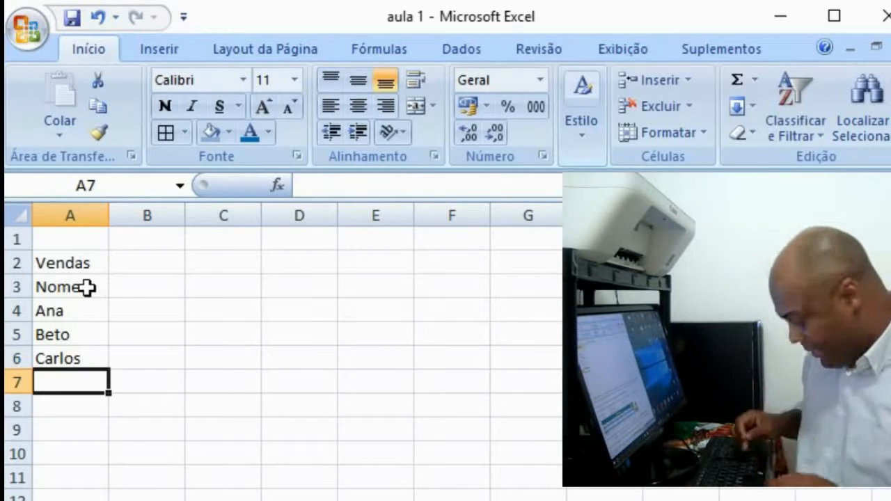
{"action": "type", "text": "Dayane"}
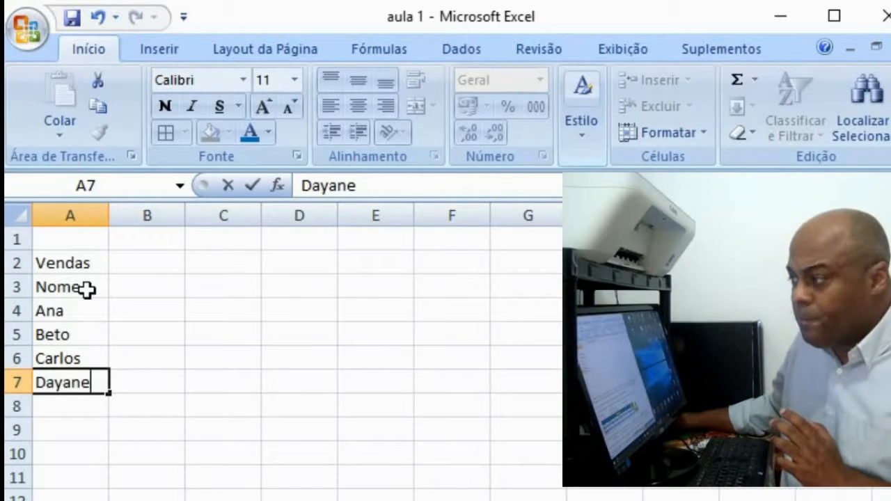
- Enter the weekday headers Segunda, Terça and Quarta in cells B3, C3 and D3
{"action": "left_click", "coordinate": [130, 289]}
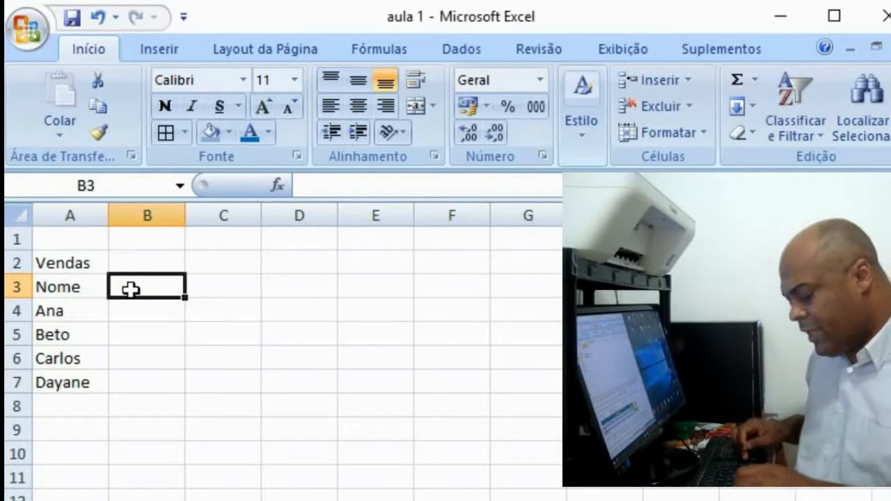
{"action": "type", "text": "Segunda"}
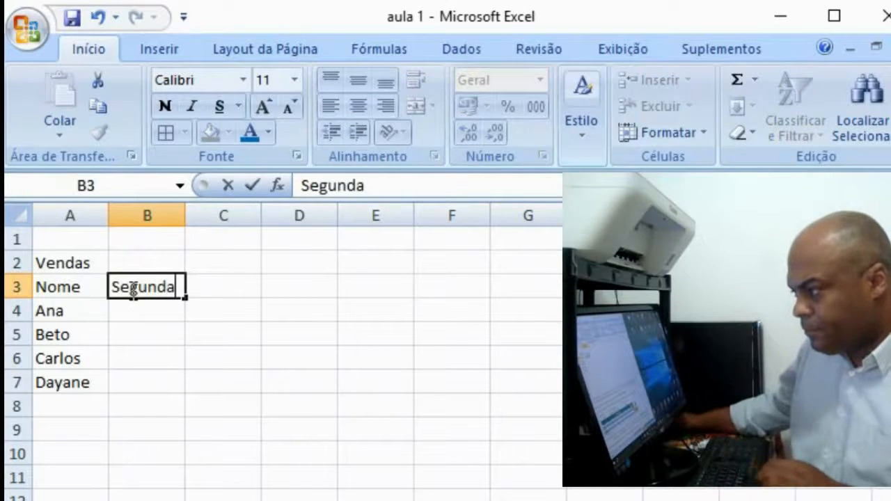
{"action": "left_click", "coordinate": [220, 287]}
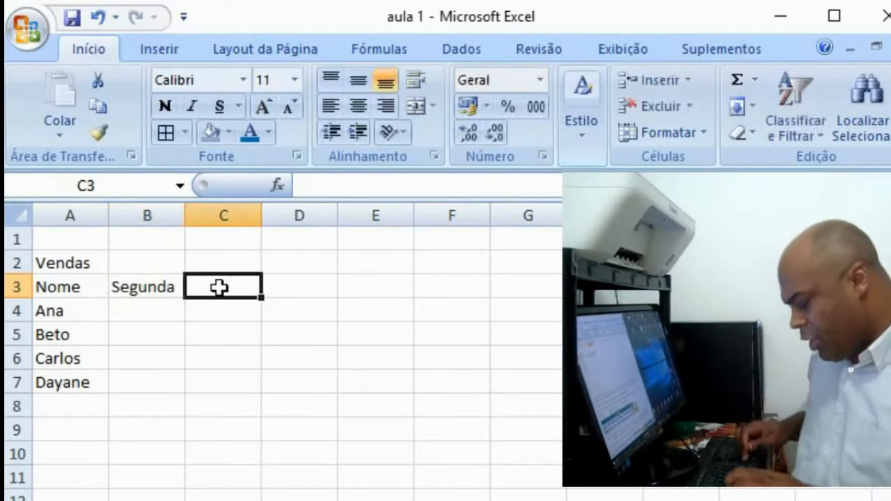
{"action": "type", "text": "Terça"}
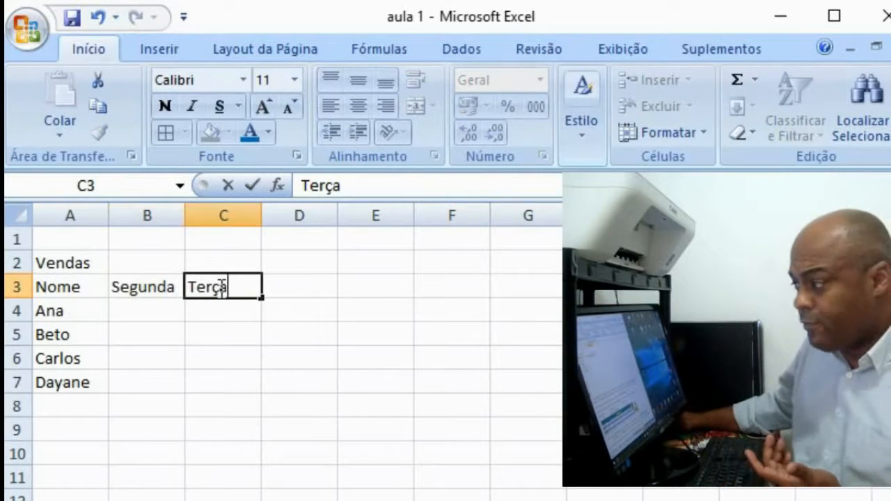
{"action": "left_click", "coordinate": [318, 296]}
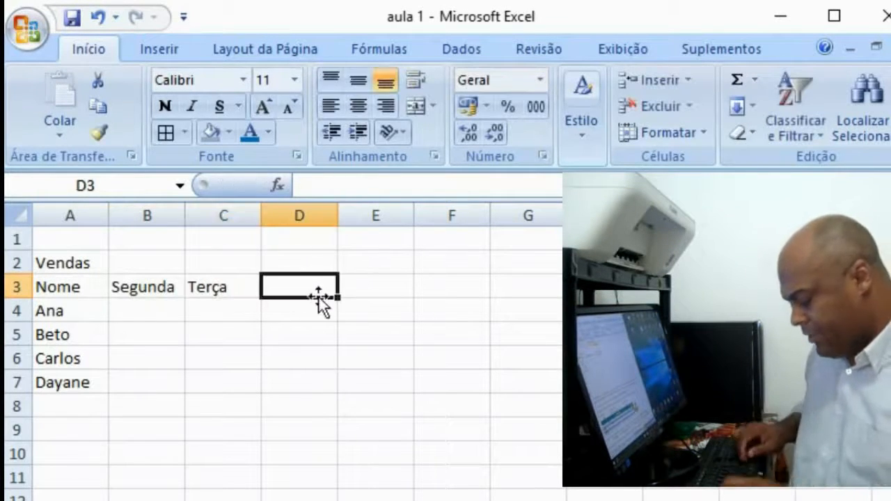
{"action": "type", "text": "Qua"}
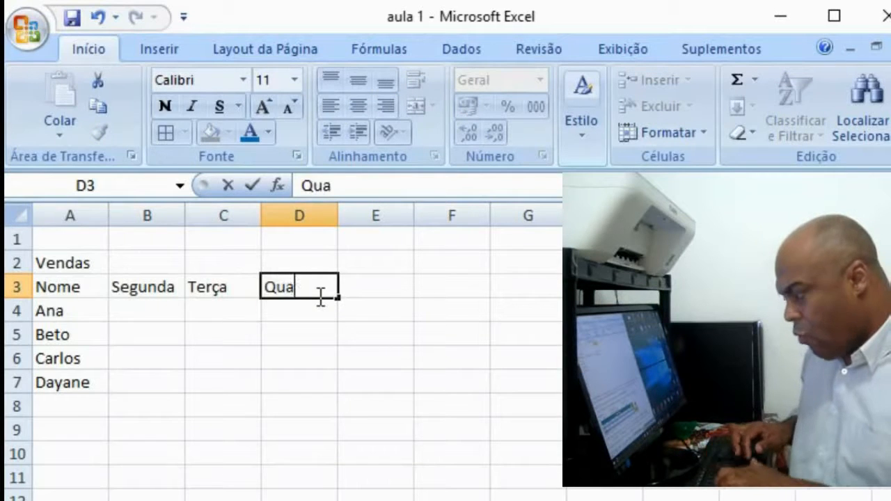
{"action": "type", "text": "rta"}
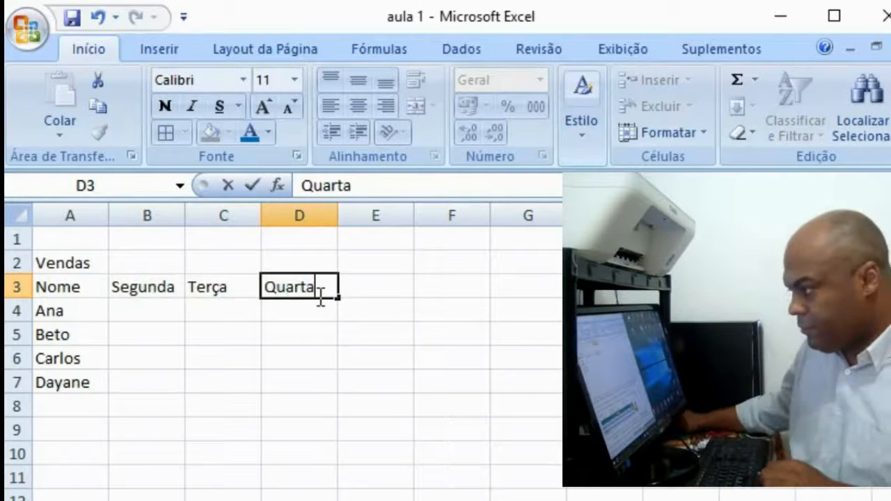
- Continue the header row with Quinta in E3, Sexta in F3 and sábado in G3
{"action": "left_click", "coordinate": [385, 282]}
{"action": "type", "text": "Quinta"}
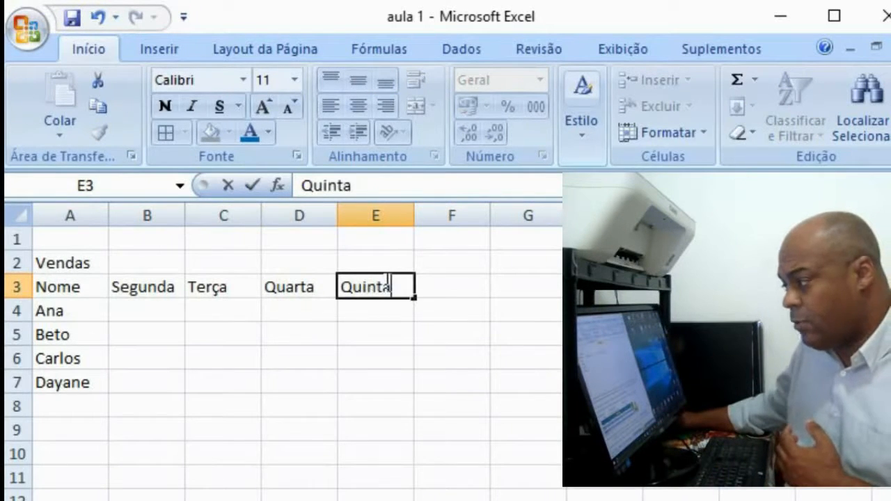
{"action": "left_click", "coordinate": [456, 287]}
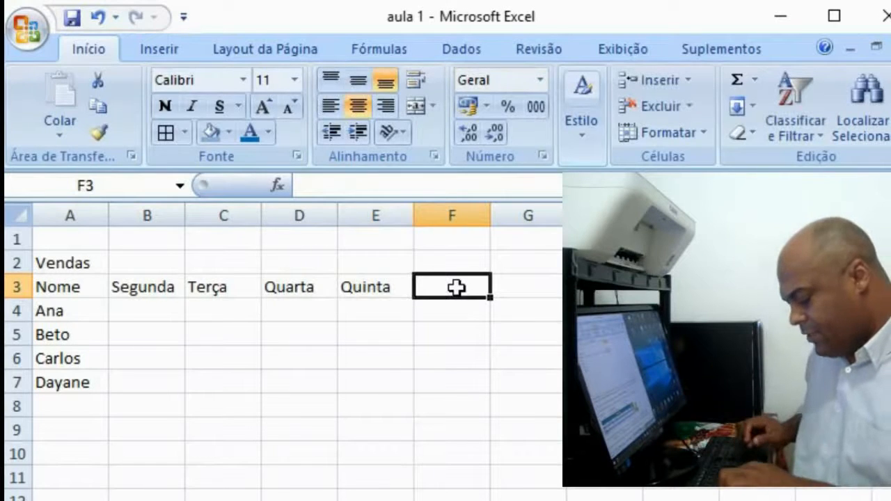
{"action": "type", "text": "Sexta"}
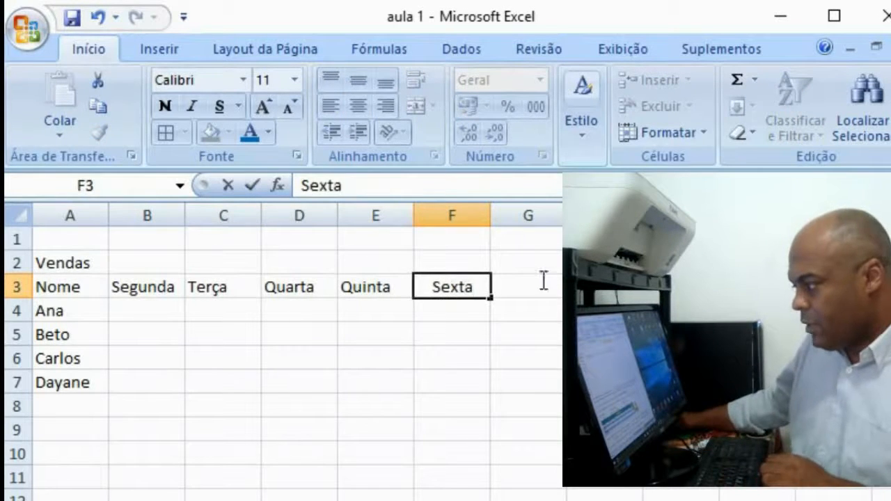
{"action": "left_click", "coordinate": [542, 280]}
{"action": "type", "text": "sábado"}
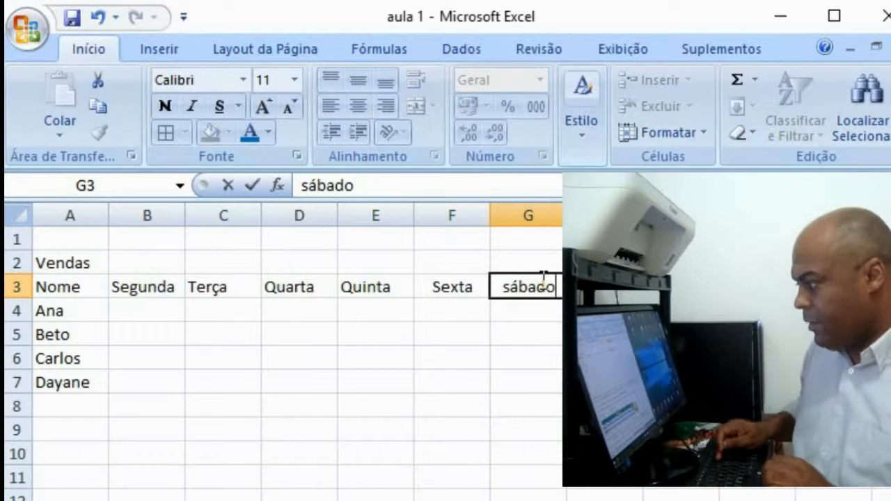
- Replace the header in cell G3 with the capitalized weekday Sábado
{"action": "key", "text": "BackSpace"}
{"action": "key", "text": "BackSpace"}
{"action": "key", "text": "BackSpace"}
{"action": "key", "text": "BackSpace"}
{"action": "key", "text": "BackSpace"}
{"action": "key", "text": "BackSpace"}
{"action": "type", "text": "S"}
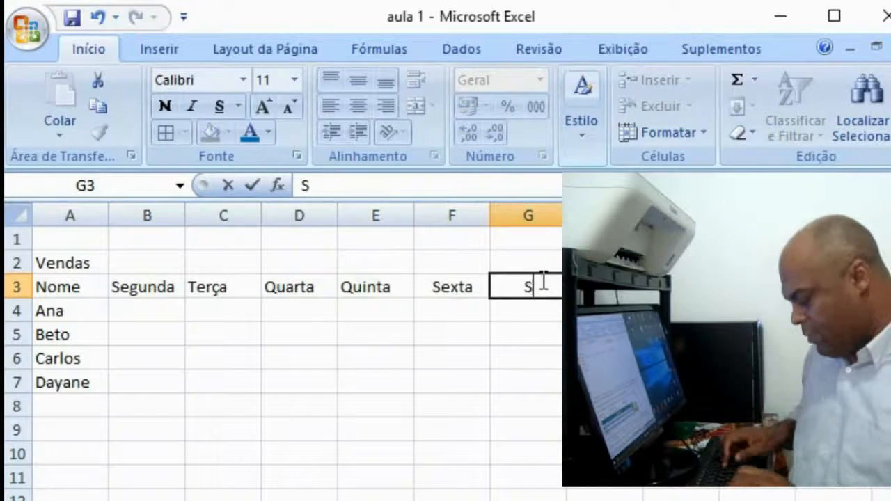
{"action": "type", "text": "ábado"}
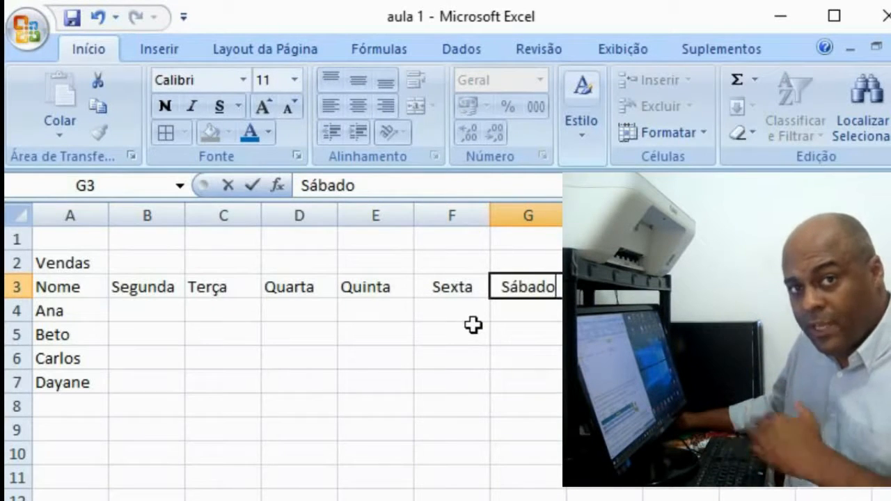
{"action": "left_click", "coordinate": [463, 361]}
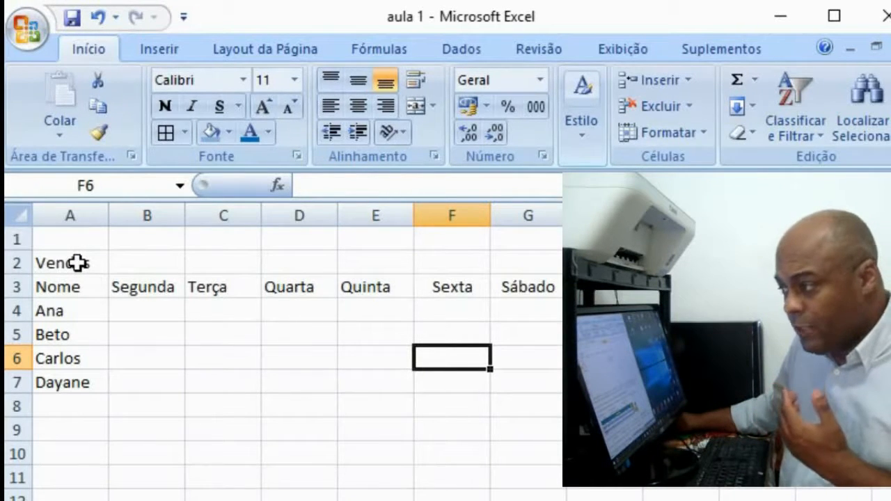
- Merge and center the Vendas title across cells A2 to G2
{"action": "left_click", "coordinate": [78, 262]}
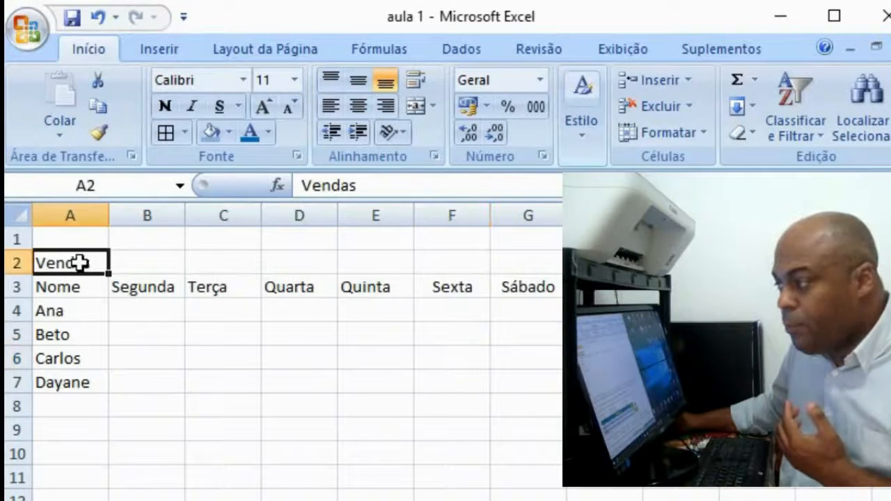
{"action": "left_click_drag", "start_coordinate": [75, 261], "coordinate": [529, 265]}
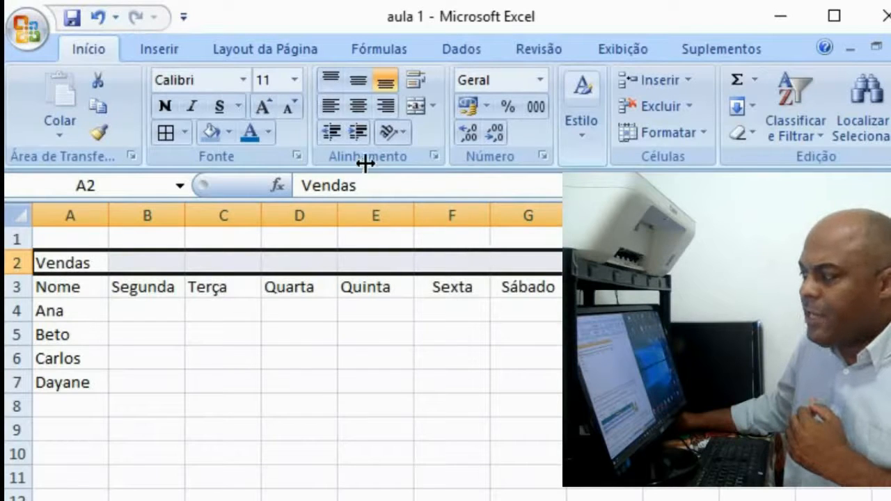
{"action": "left_click", "coordinate": [421, 107]}
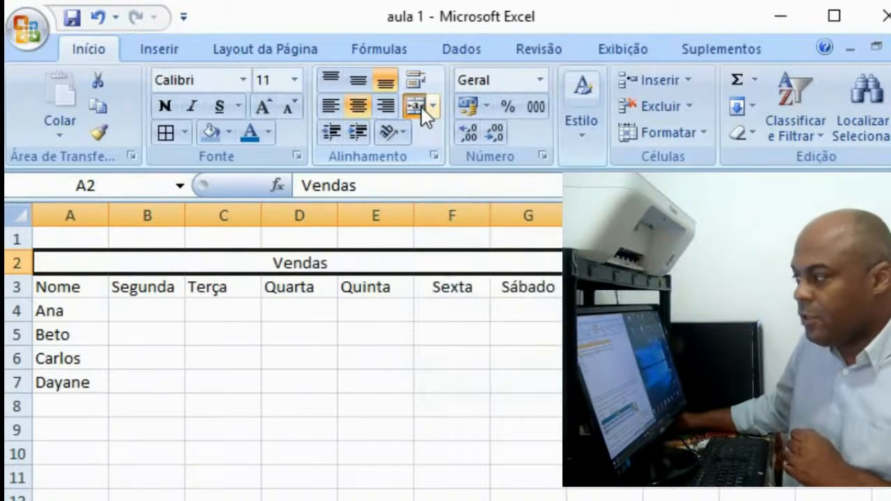
{"action": "left_click", "coordinate": [421, 107]}
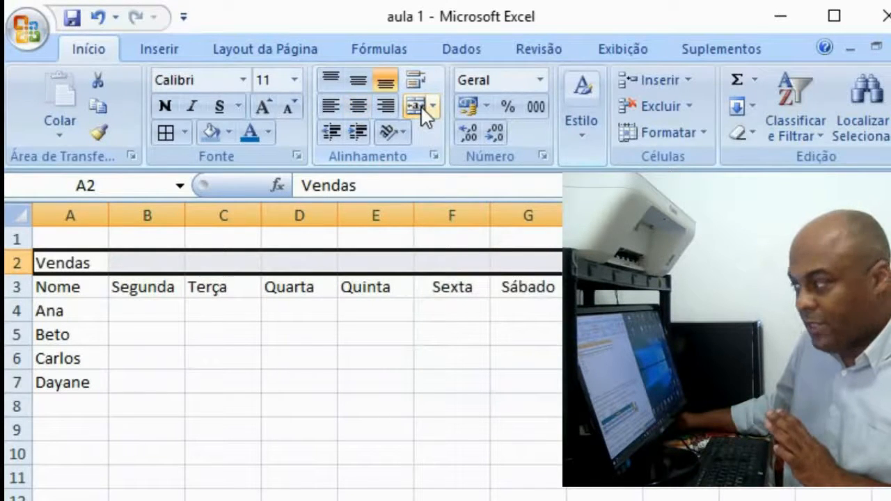
{"action": "left_click", "coordinate": [421, 107]}
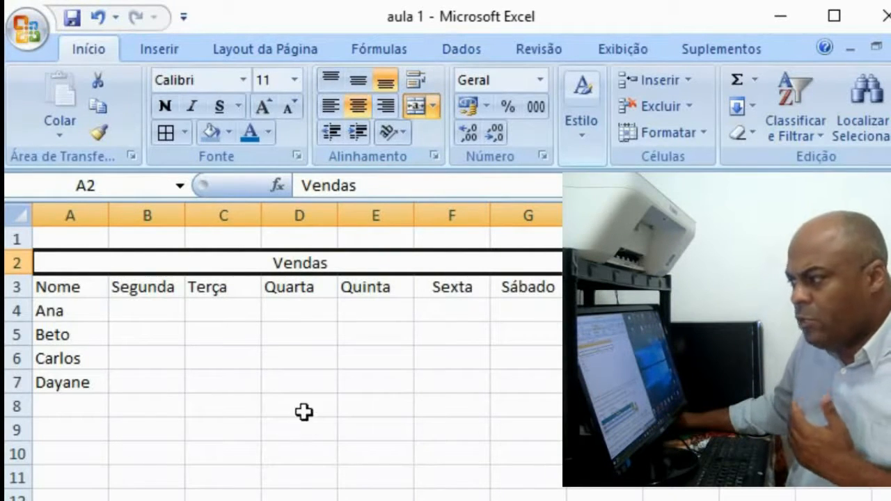
{"action": "left_click", "coordinate": [300, 379]}
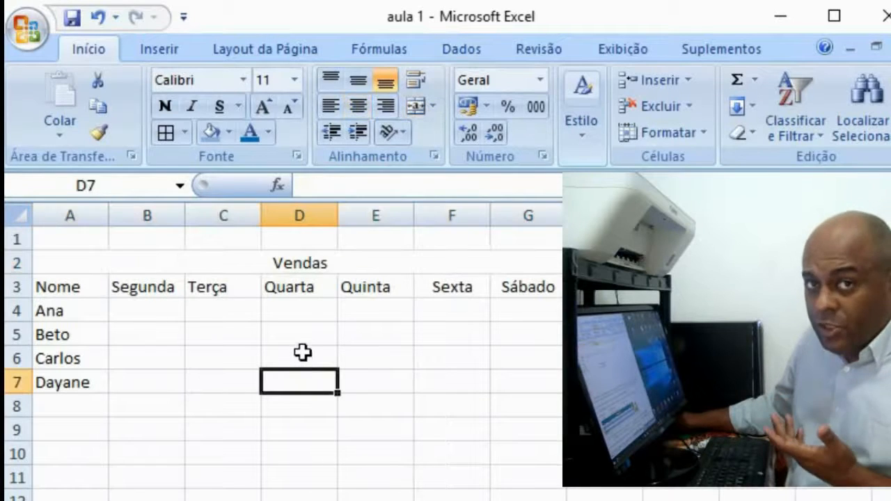
- Make the merged Vendas title bold and set its font size to 14
{"action": "left_click", "coordinate": [289, 262]}
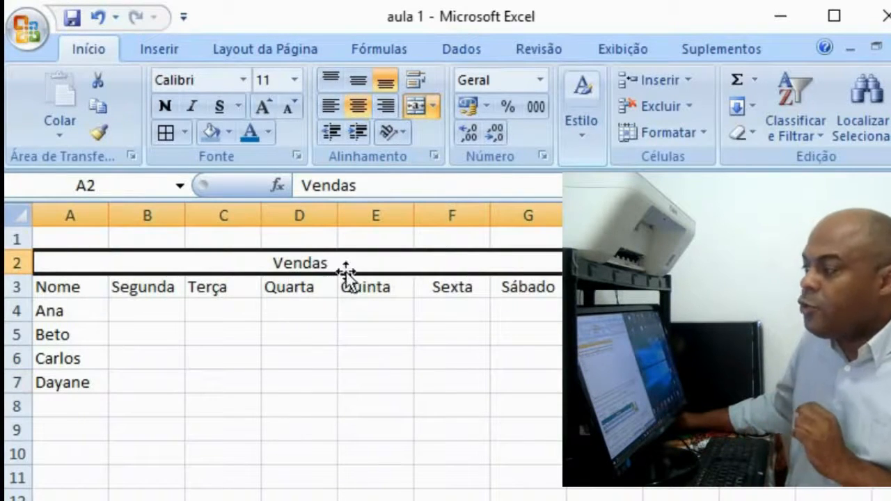
{"action": "left_click", "coordinate": [167, 110]}
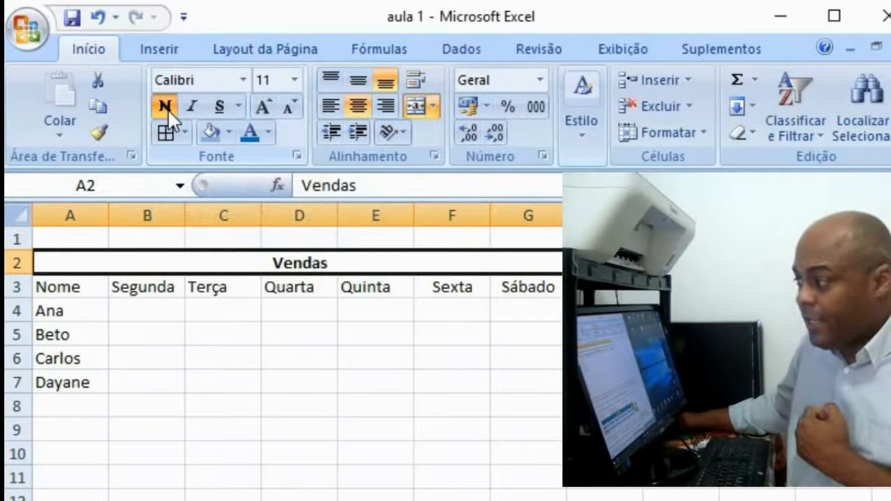
{"action": "left_click", "coordinate": [295, 77]}
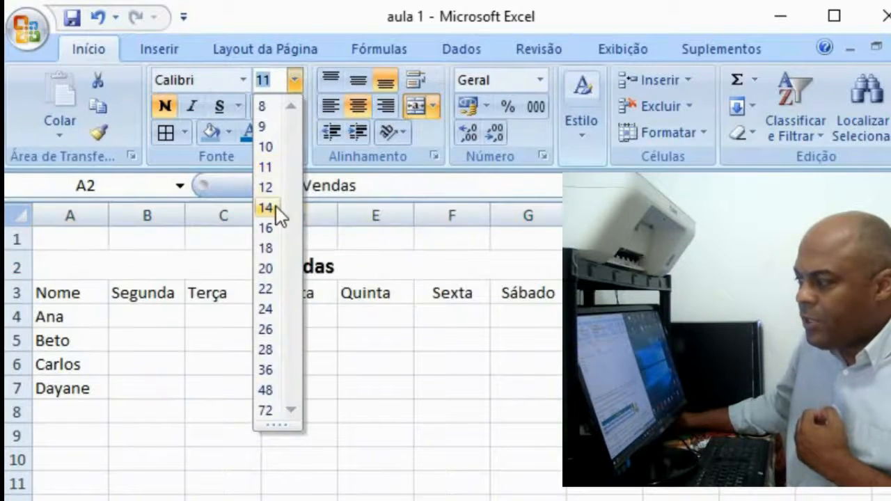
{"action": "left_click", "coordinate": [275, 207]}
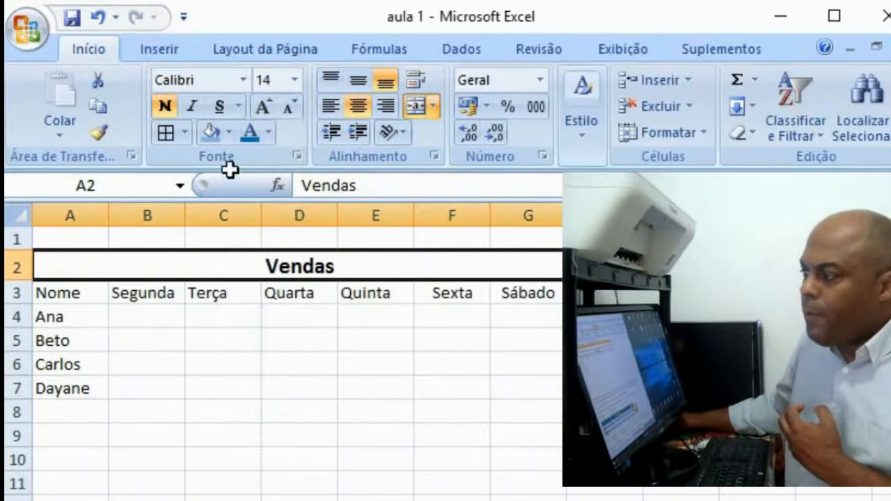
- Give the Vendas title cell a standard blue fill and yellow text
{"action": "left_click", "coordinate": [229, 131]}
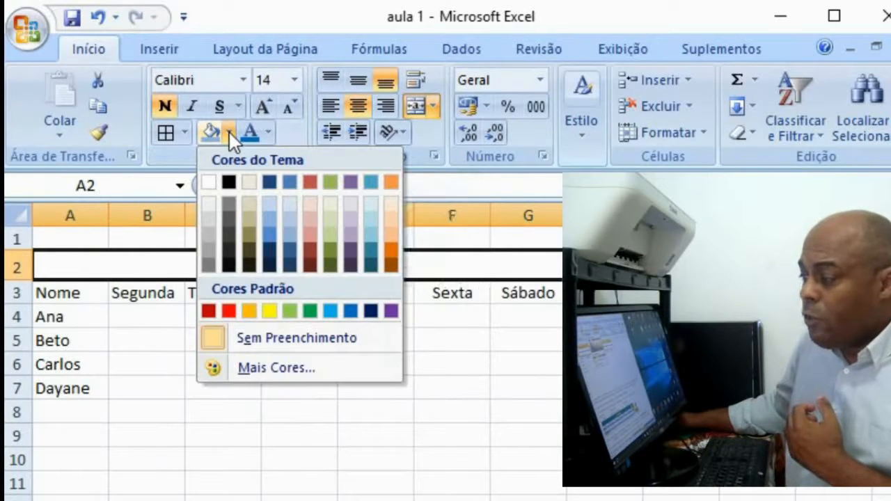
{"action": "left_click", "coordinate": [351, 311]}
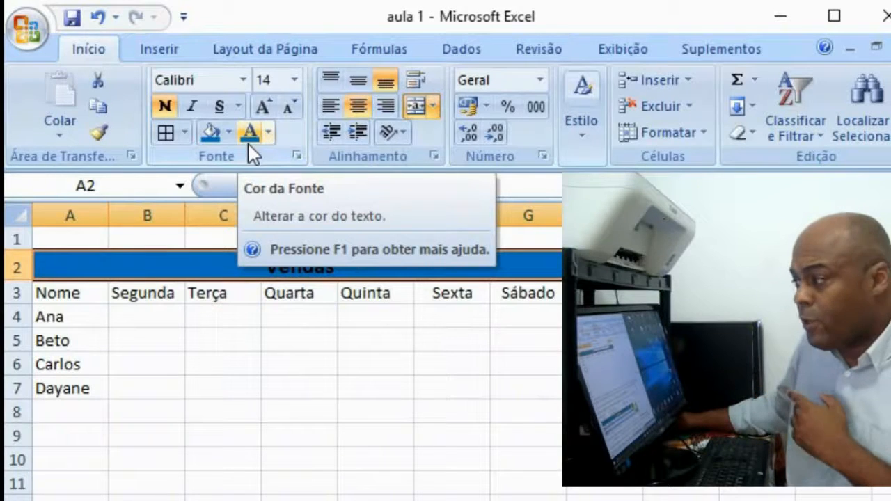
{"action": "left_click", "coordinate": [271, 137]}
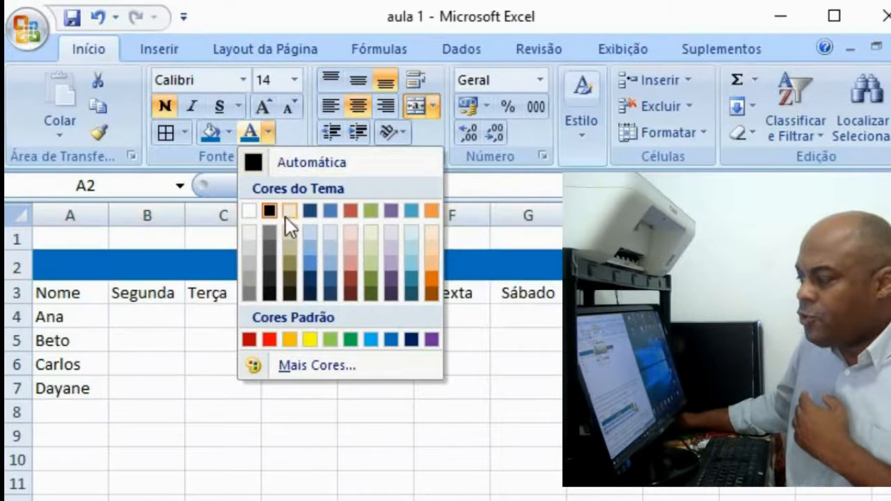
{"action": "left_click", "coordinate": [310, 339]}
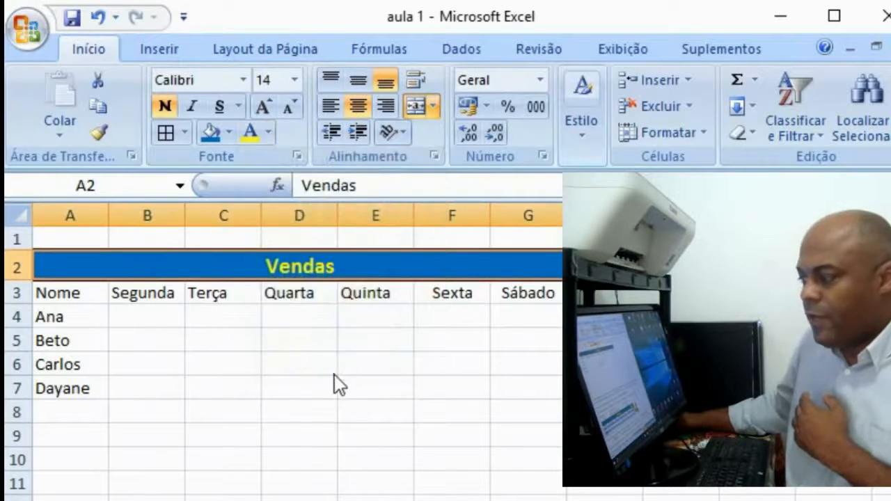
{"action": "left_click", "coordinate": [335, 373]}
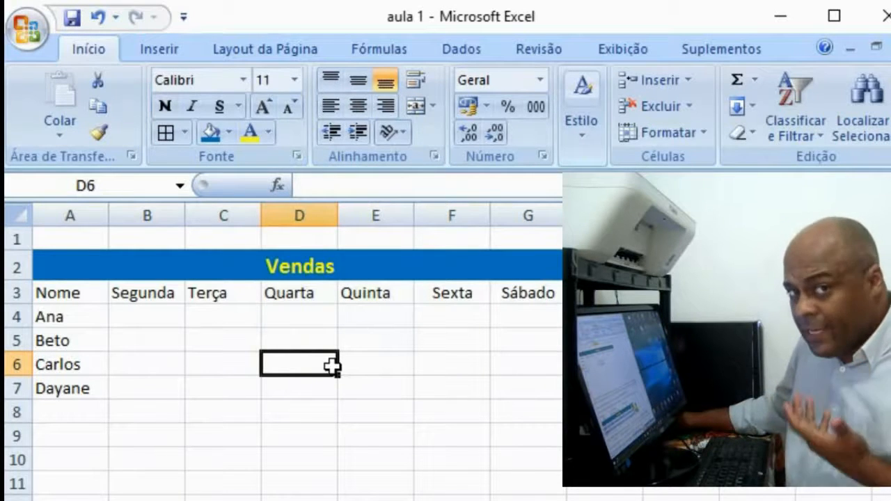
- Try to merge and center the header row A3:G3, and undo the merge
{"action": "left_click_drag", "start_coordinate": [56, 293], "coordinate": [505, 296]}
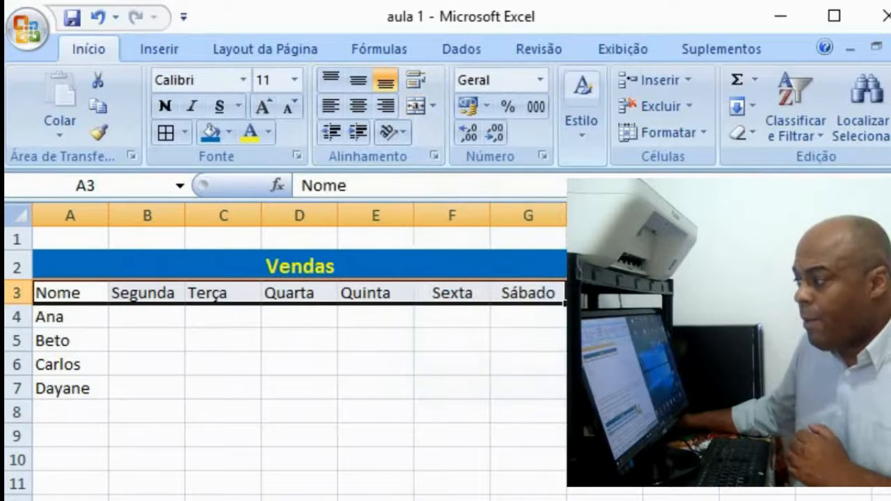
{"action": "left_click", "coordinate": [413, 106]}
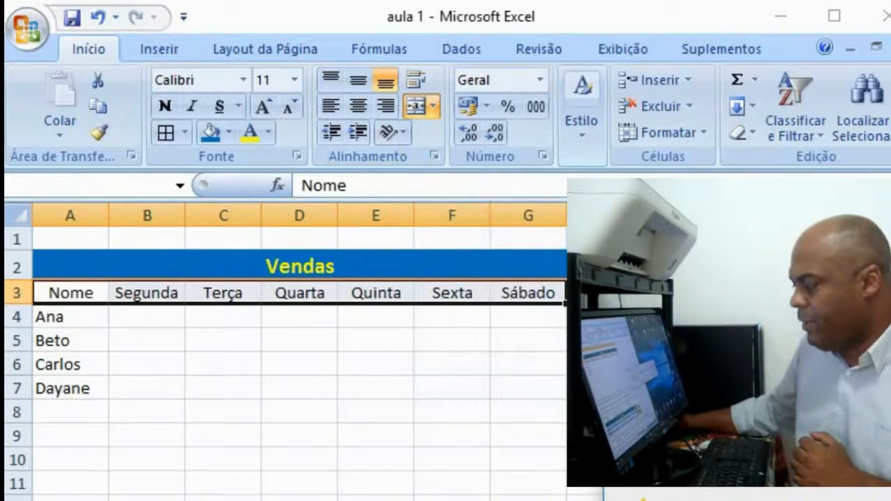
{"action": "left_click_drag", "start_coordinate": [877, 498], "coordinate": [426, 358]}
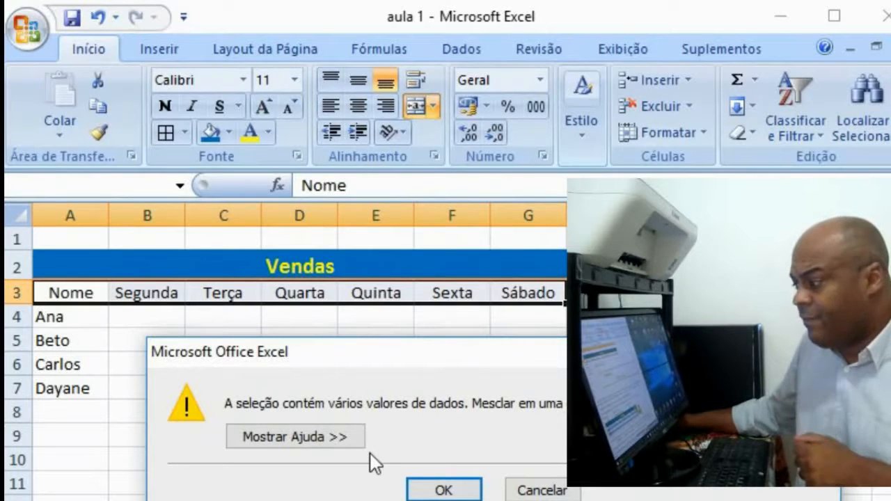
{"action": "left_click", "coordinate": [435, 491]}
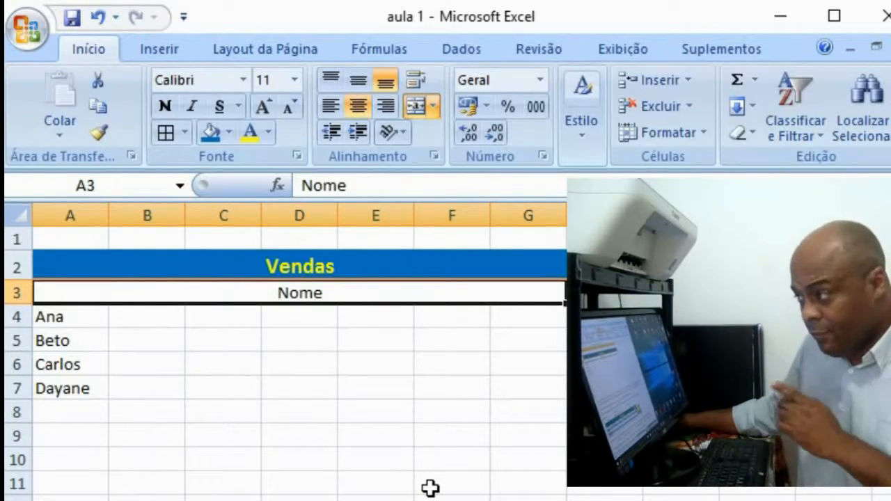
{"action": "left_click", "coordinate": [99, 18]}
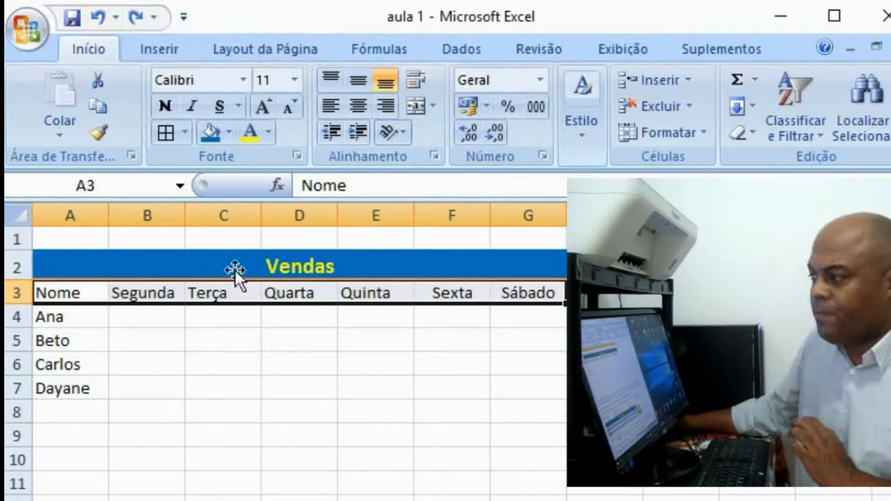
- Color the header row text in A3:G3 standard blue and set its font size to 12
{"action": "left_click", "coordinate": [267, 133]}
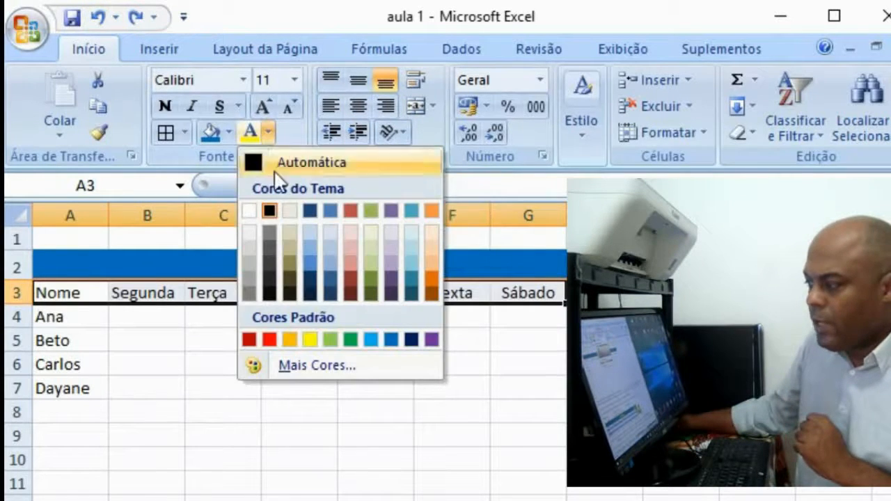
{"action": "left_click", "coordinate": [393, 341]}
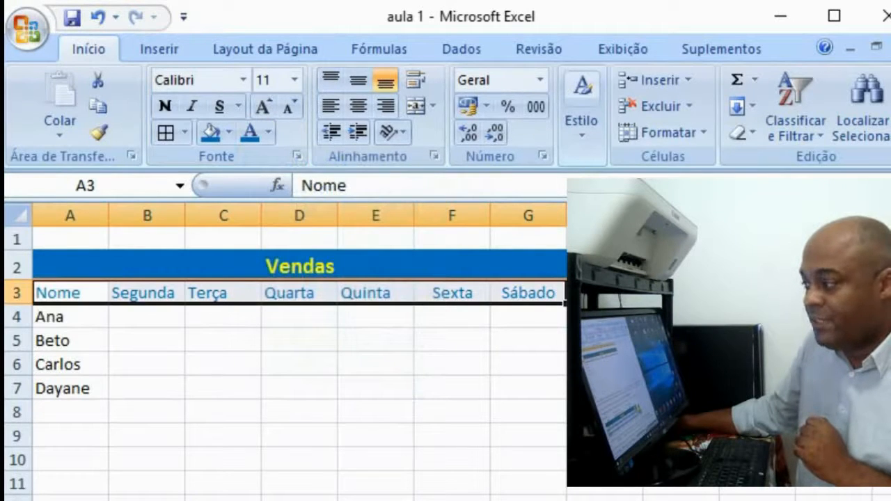
{"action": "left_click", "coordinate": [295, 80]}
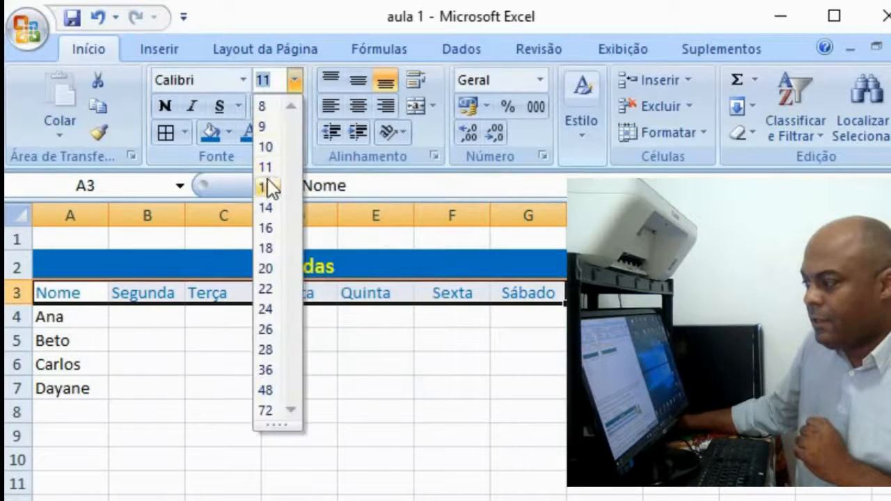
{"action": "left_click", "coordinate": [276, 187]}
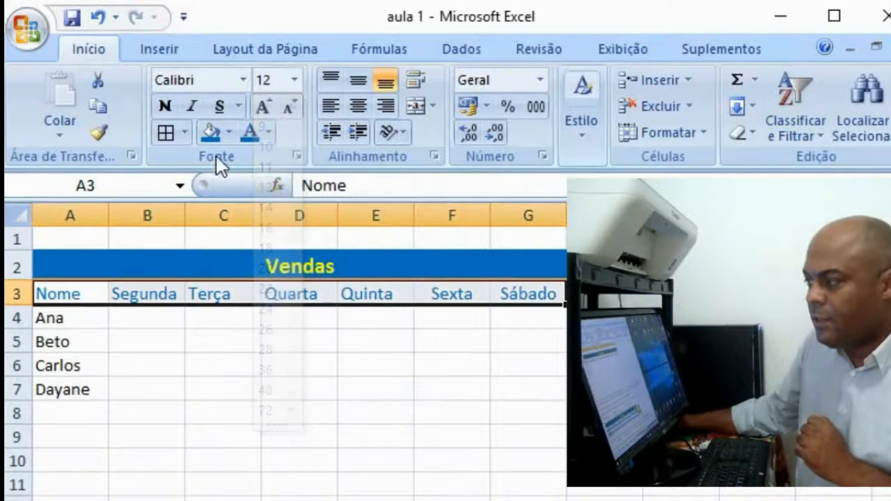
- Apply bold and italic to the header row from Nome to Sábado
{"action": "left_click", "coordinate": [169, 110]}
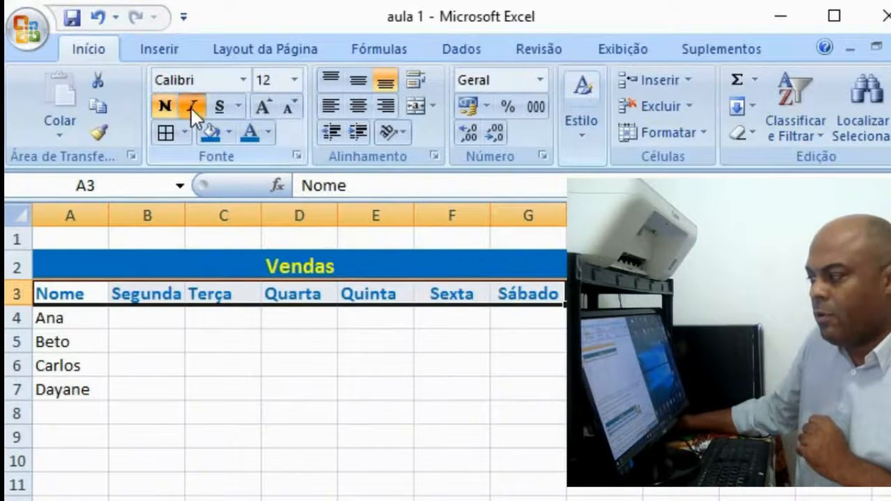
{"action": "left_click", "coordinate": [191, 107]}
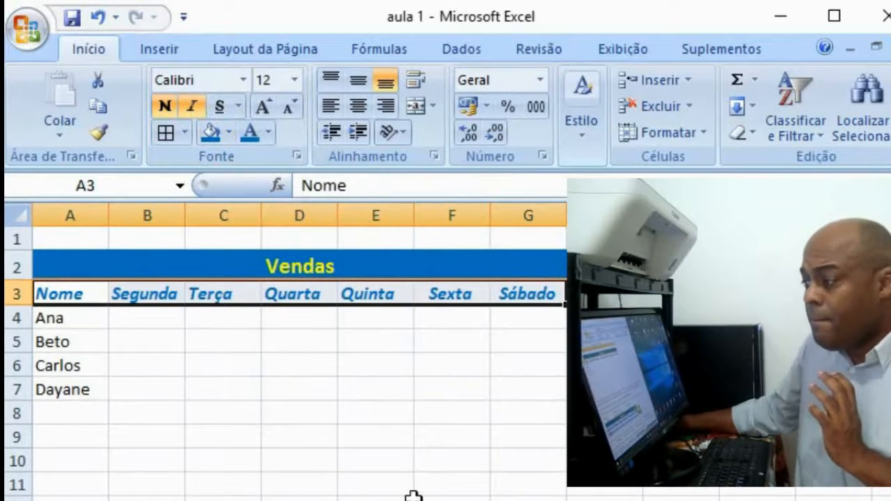
{"action": "left_click", "coordinate": [323, 446]}
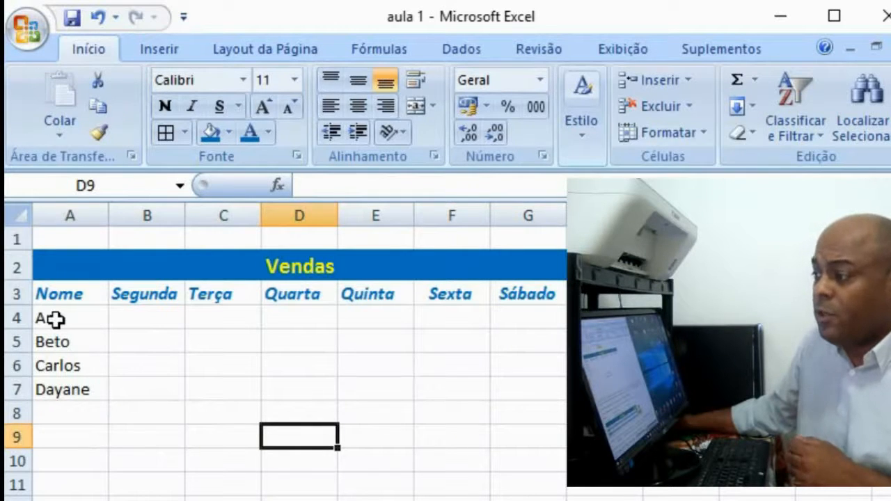
- Shade alternate table rows A4:G4 and A6:G6 with the same light blue theme fill
{"action": "left_click_drag", "start_coordinate": [52, 319], "coordinate": [507, 306]}
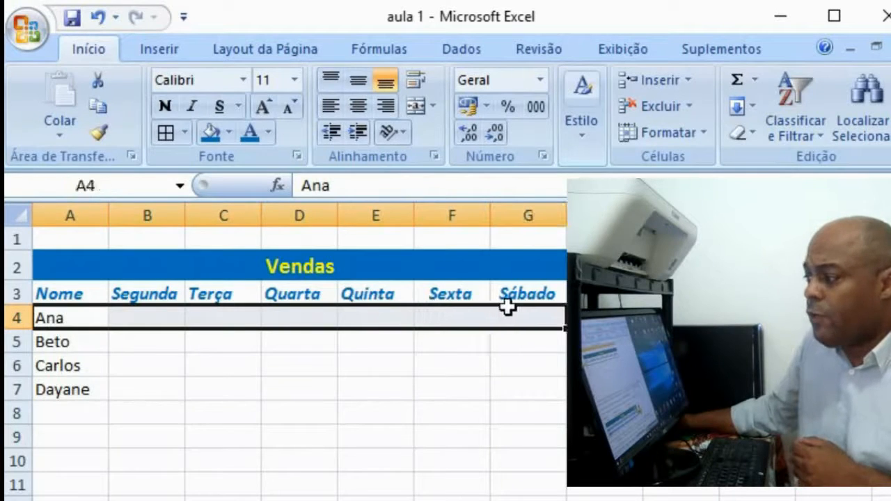
{"action": "left_click", "coordinate": [229, 132]}
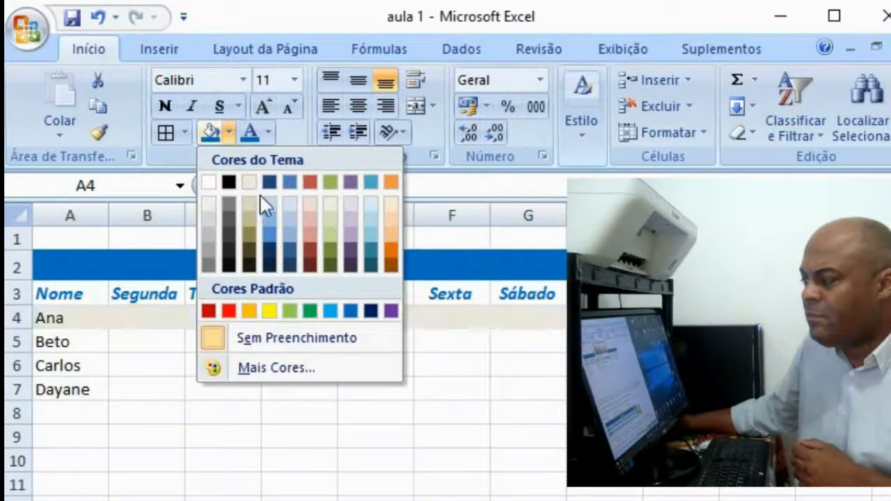
{"action": "left_click", "coordinate": [293, 221]}
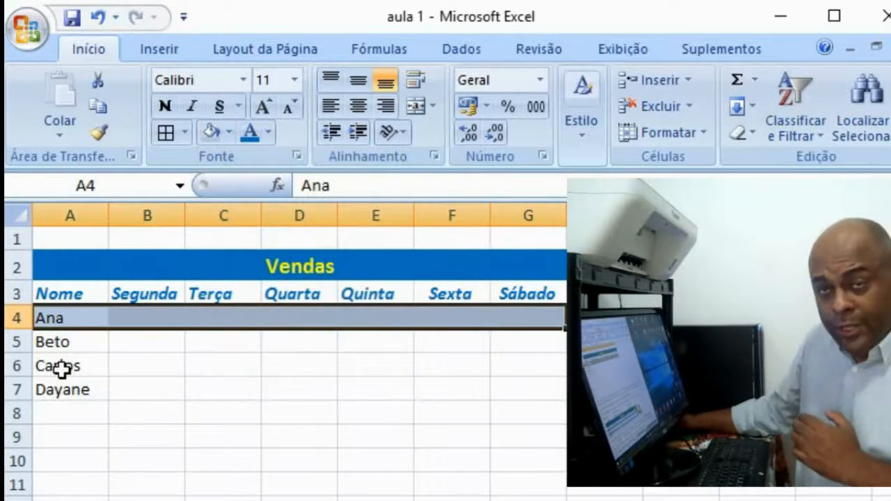
{"action": "left_click_drag", "start_coordinate": [62, 368], "coordinate": [529, 361]}
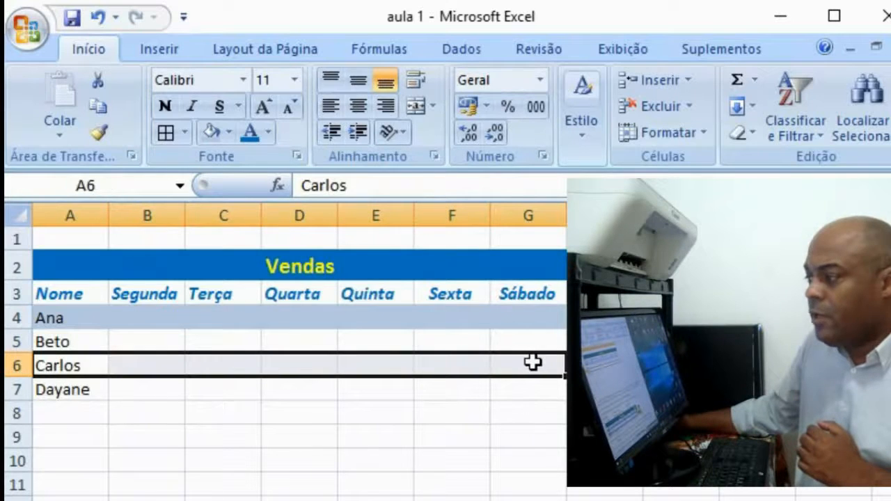
{"action": "left_click", "coordinate": [212, 129]}
{"action": "left_click_drag", "start_coordinate": [240, 436], "coordinate": [306, 442]}
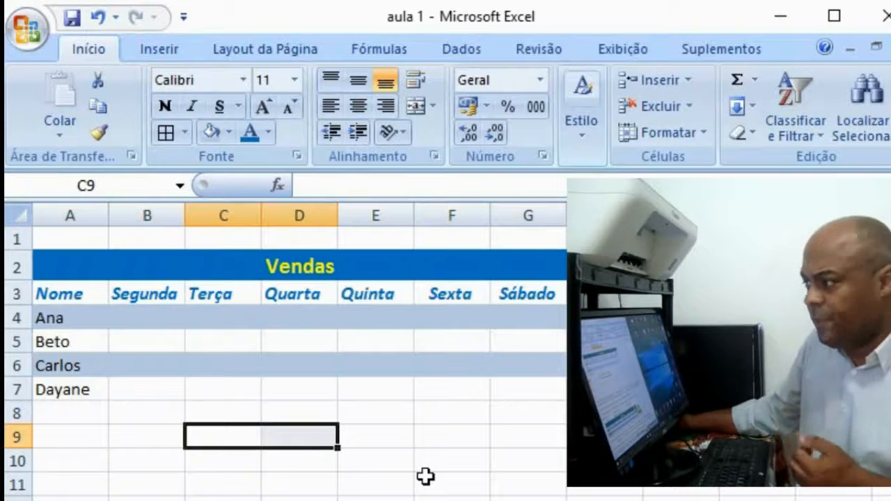
- Apply all borders (Todas as bordas) to the whole sales table, from the Vendas title through row 7
{"action": "left_click", "coordinate": [285, 268]}
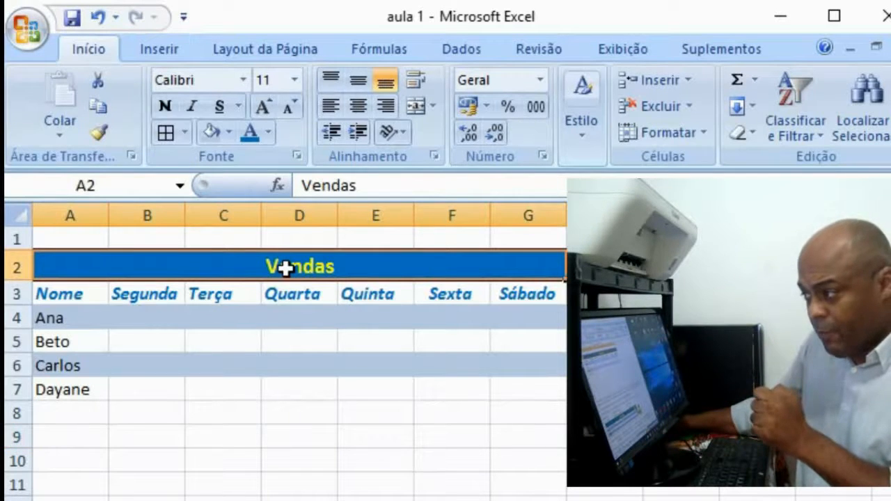
{"action": "left_click_drag", "start_coordinate": [285, 268], "coordinate": [280, 389]}
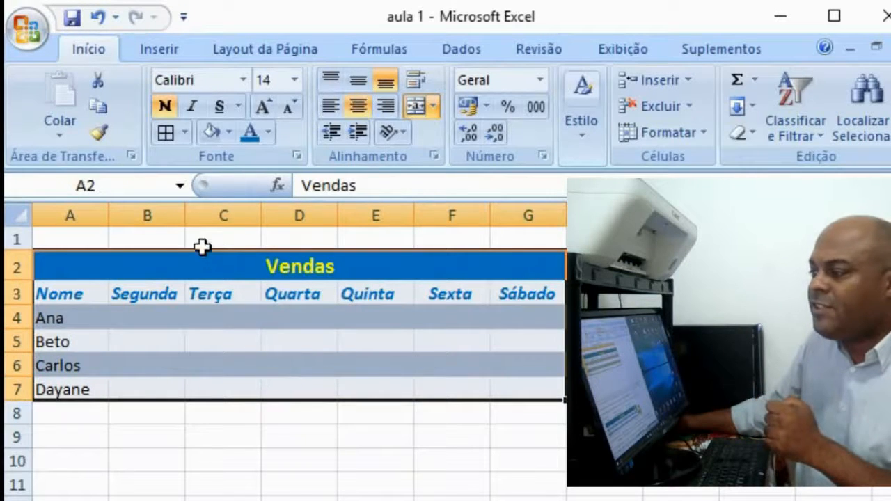
{"action": "left_click", "coordinate": [185, 134]}
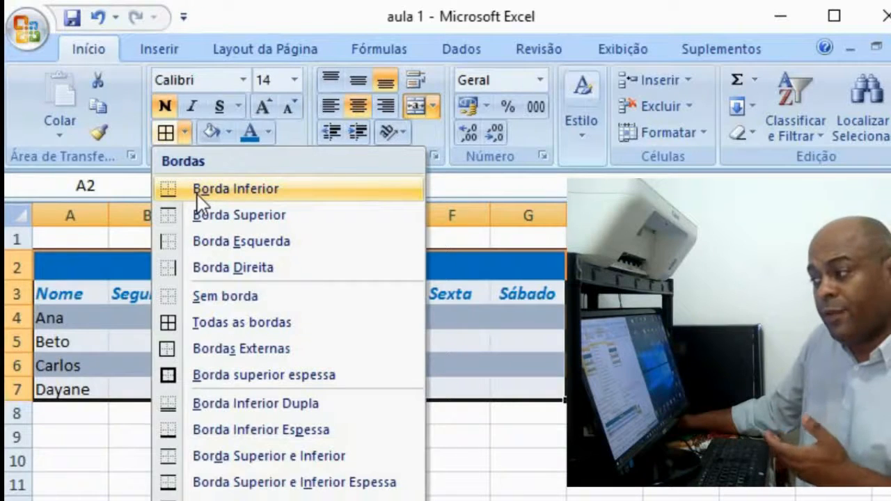
{"action": "left_click", "coordinate": [239, 327]}
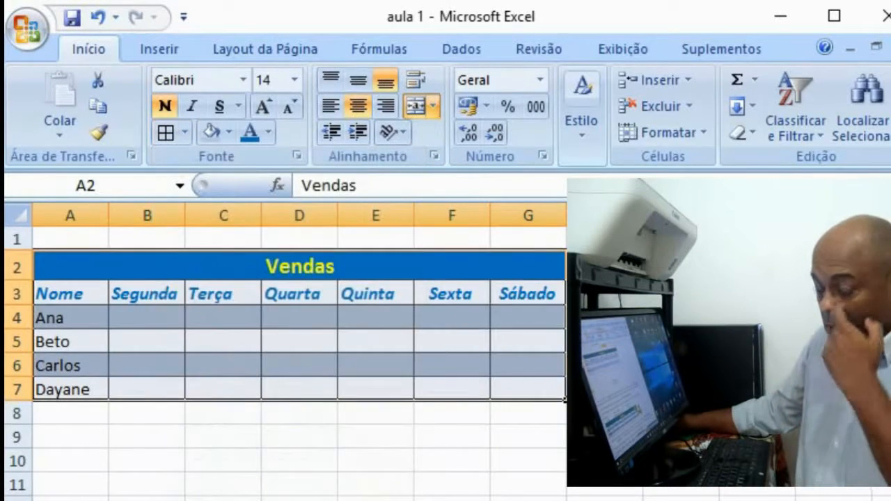
{"action": "left_click", "coordinate": [375, 498]}
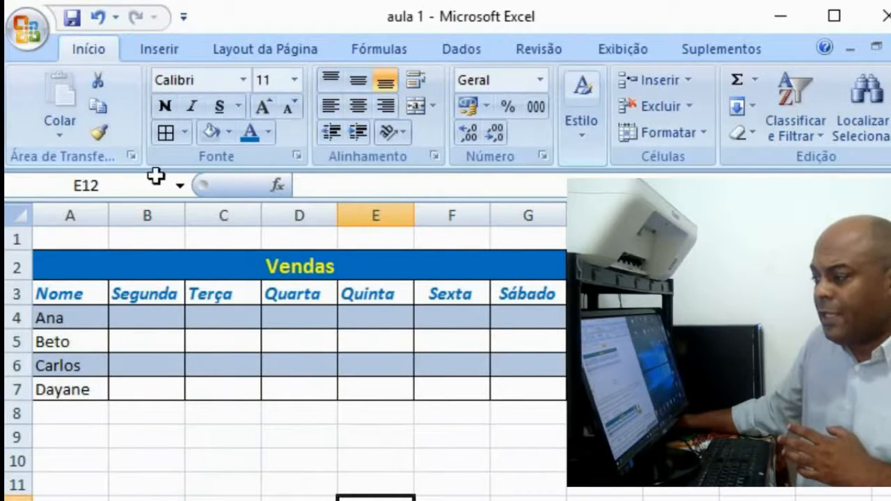
- Add the thick outline border (Borda superior espessa) around the bordered table A2:G7
{"action": "left_click", "coordinate": [160, 263]}
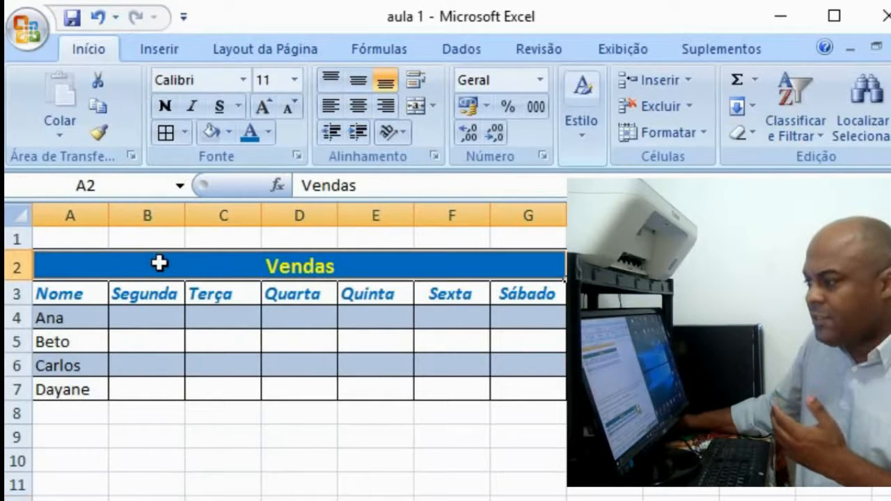
{"action": "left_click_drag", "start_coordinate": [159, 263], "coordinate": [161, 389]}
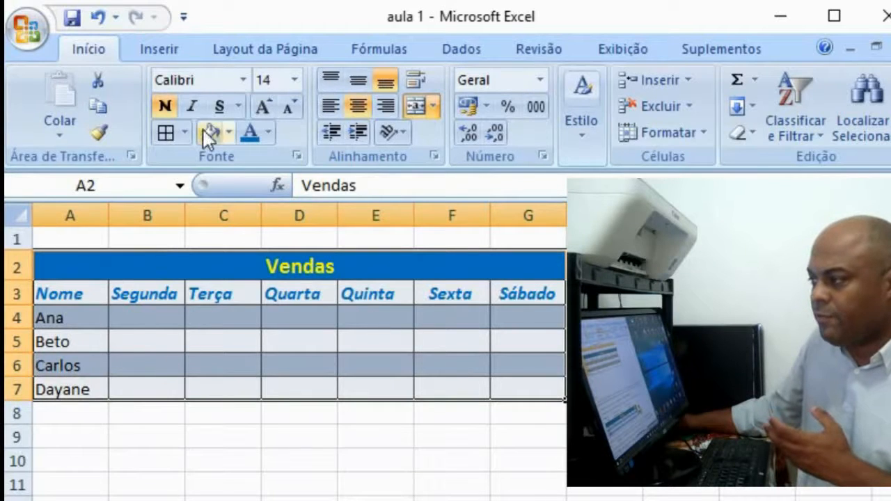
{"action": "left_click", "coordinate": [183, 132]}
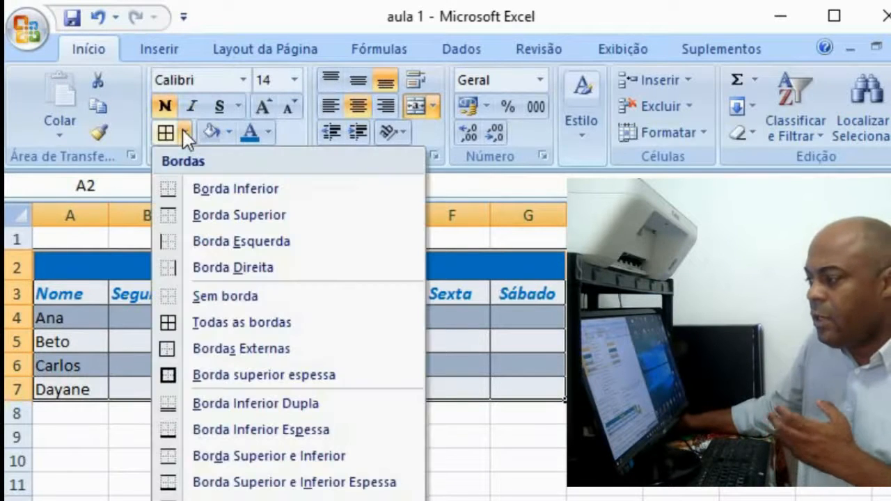
{"action": "left_click", "coordinate": [225, 380]}
{"action": "left_click", "coordinate": [258, 442]}
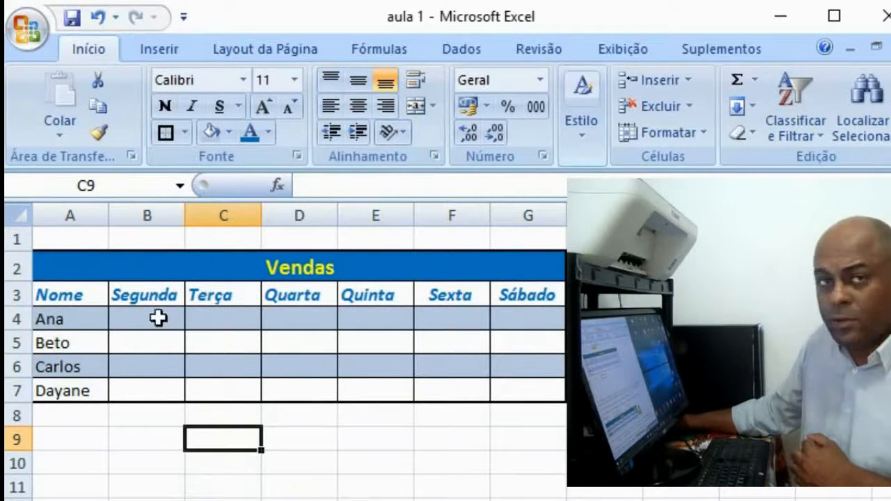
- Remove all borders from the header and name rows A3:G7
{"action": "left_click_drag", "start_coordinate": [77, 299], "coordinate": [536, 383]}
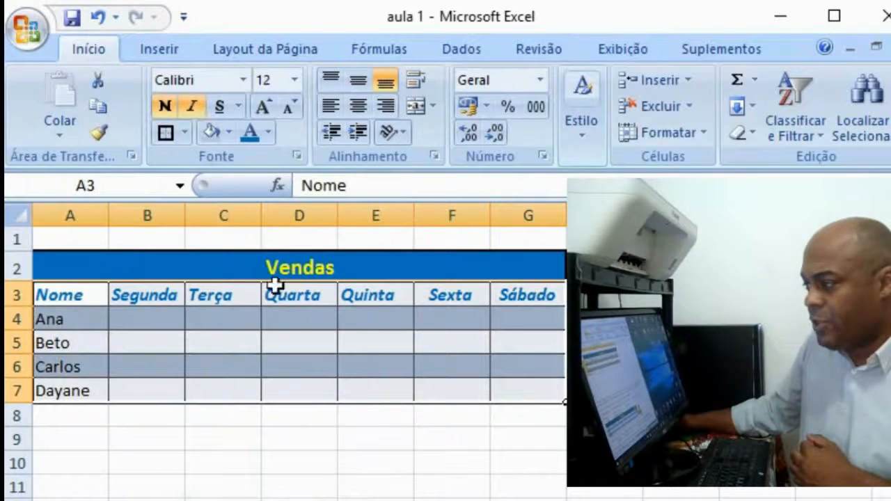
{"action": "left_click", "coordinate": [185, 132]}
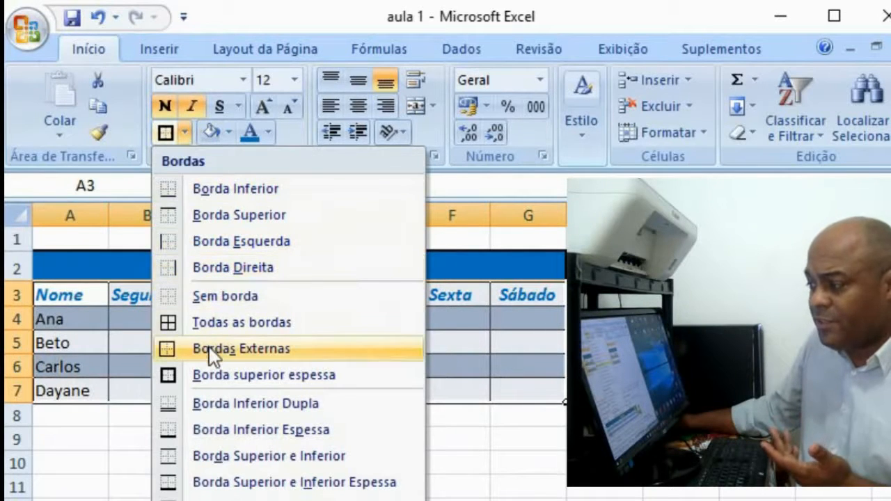
{"action": "left_click", "coordinate": [220, 297]}
{"action": "left_click", "coordinate": [278, 461]}
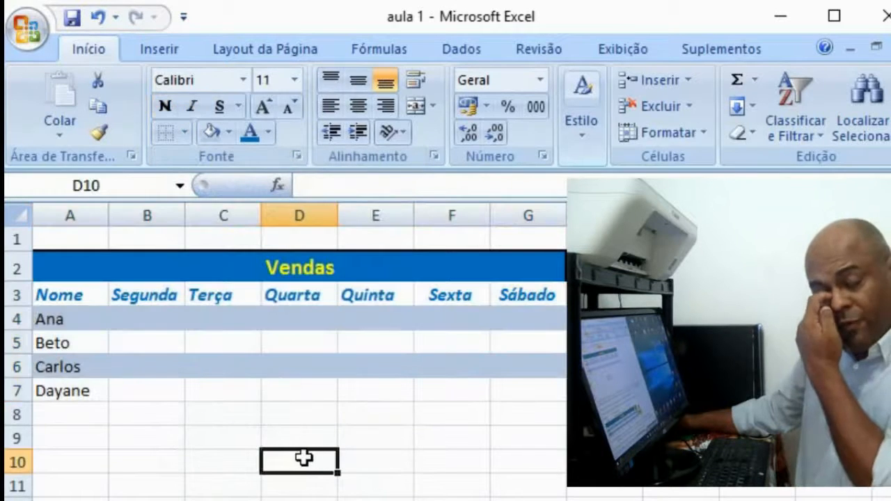
- Put only a thick outline border (Borda superior espessa) around the table from the Vendas title through row 7
{"action": "left_click", "coordinate": [247, 264]}
{"action": "left_click_drag", "start_coordinate": [248, 265], "coordinate": [234, 390]}
{"action": "left_click", "coordinate": [184, 133]}
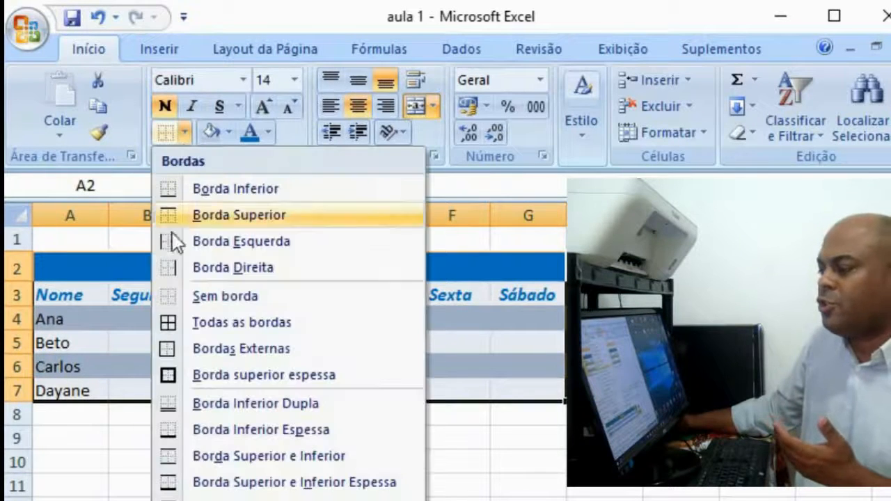
{"action": "left_click", "coordinate": [196, 375]}
{"action": "left_click", "coordinate": [290, 425]}
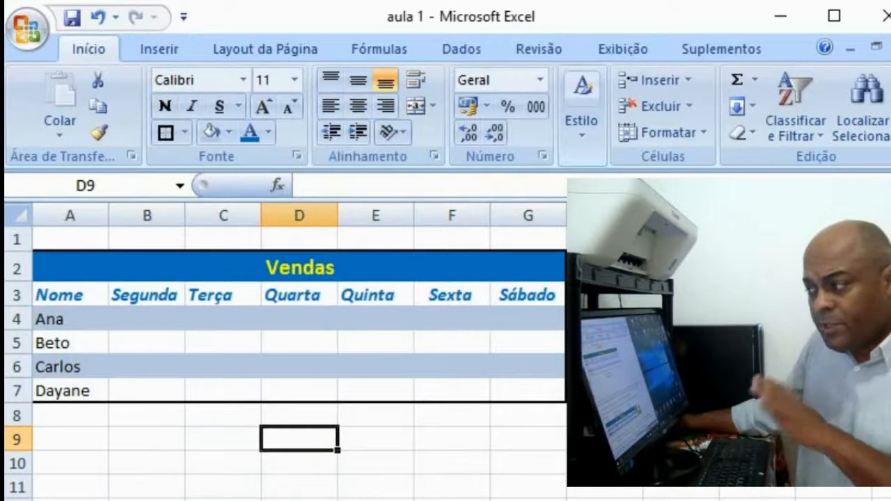
- Fill the Segunda column with sales values 12, 11, 13 and 14 in cells B4 to B7
{"action": "left_click", "coordinate": [141, 317]}
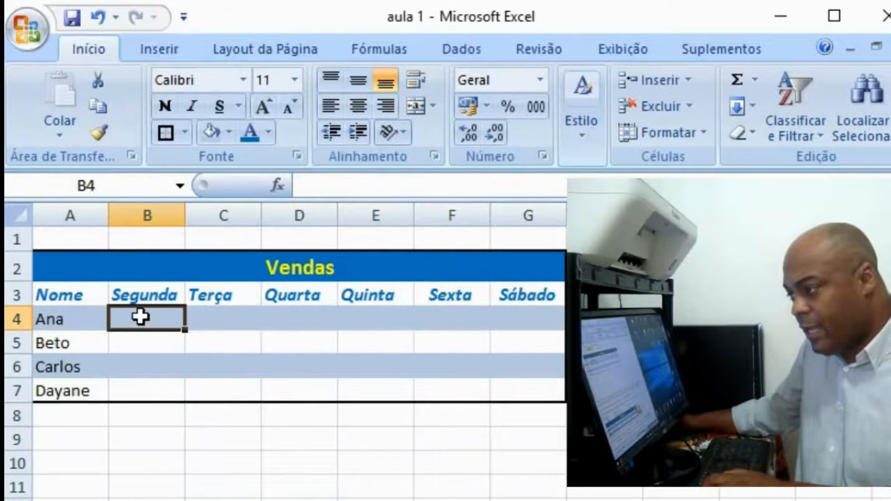
{"action": "type", "text": "12"}
{"action": "left_click", "coordinate": [155, 348]}
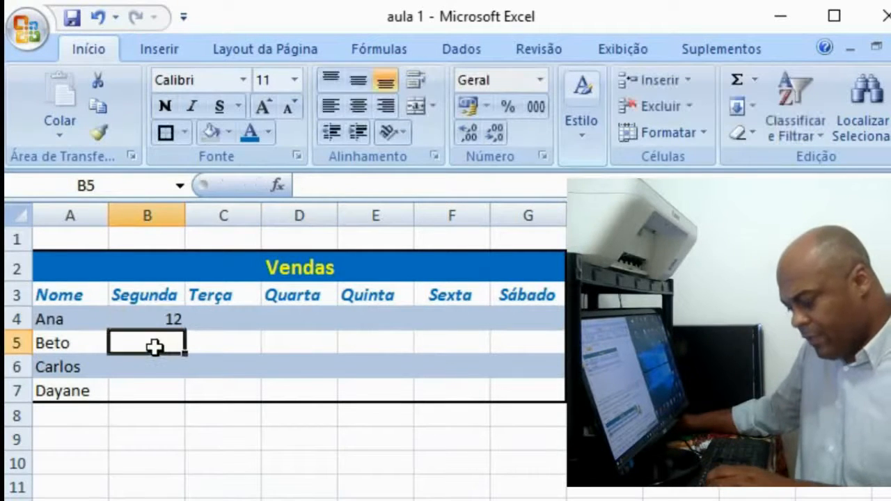
{"action": "type", "text": "11"}
{"action": "left_click", "coordinate": [152, 370]}
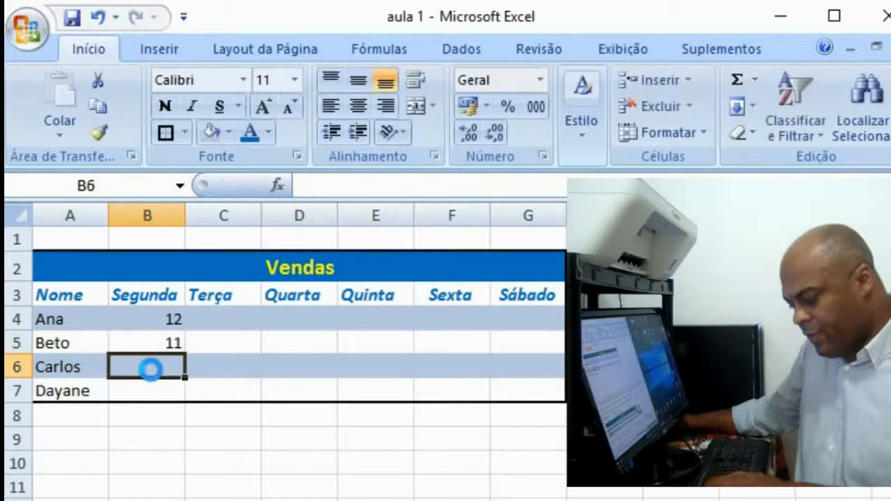
{"action": "type", "text": "13"}
{"action": "left_click", "coordinate": [156, 394]}
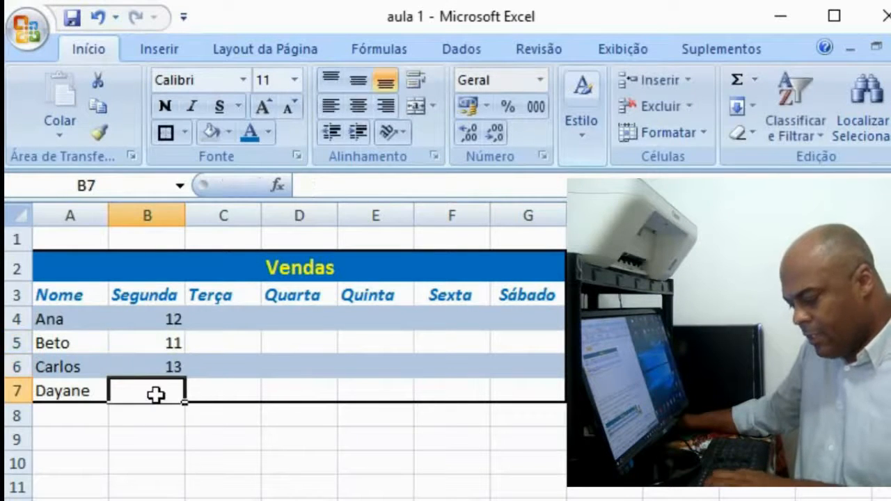
{"action": "type", "text": "14"}
{"action": "left_click", "coordinate": [277, 322]}
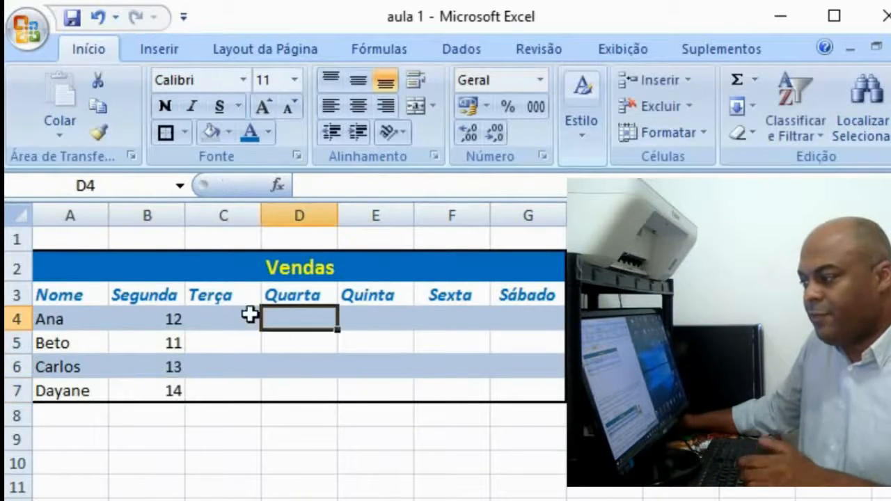
- Try centered, left and right alignment on the weekday headers and values in B3:G7, and finish with them centered
{"action": "left_click", "coordinate": [216, 319]}
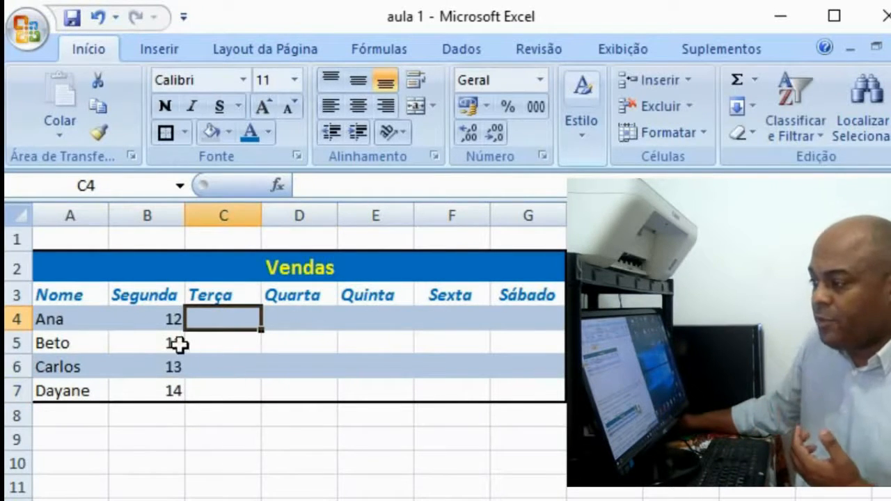
{"action": "left_click", "coordinate": [146, 317]}
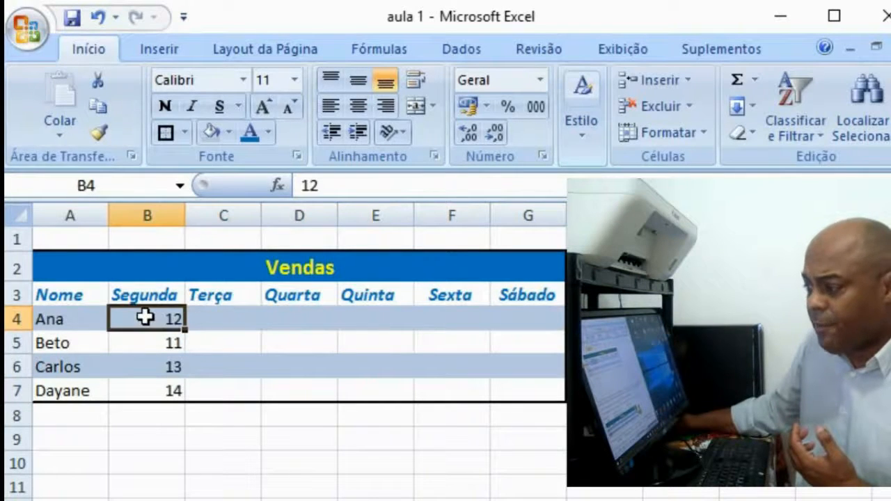
{"action": "left_click_drag", "start_coordinate": [143, 295], "coordinate": [544, 392]}
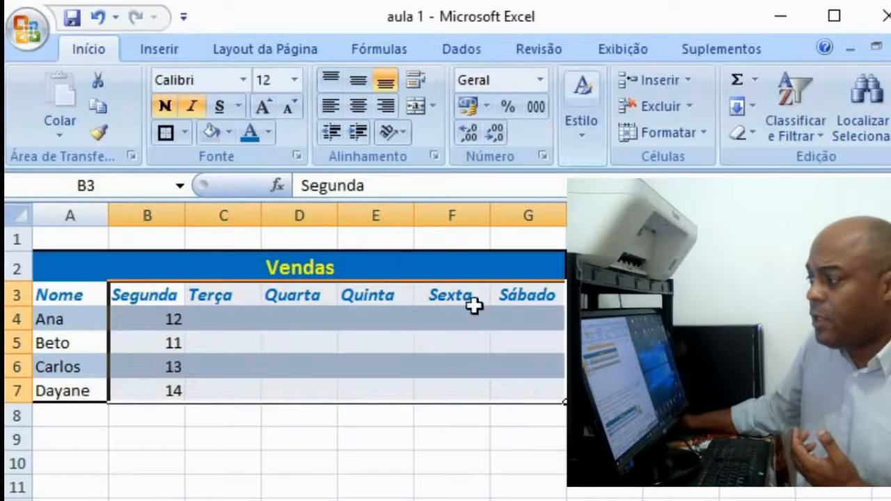
{"action": "left_click", "coordinate": [360, 107]}
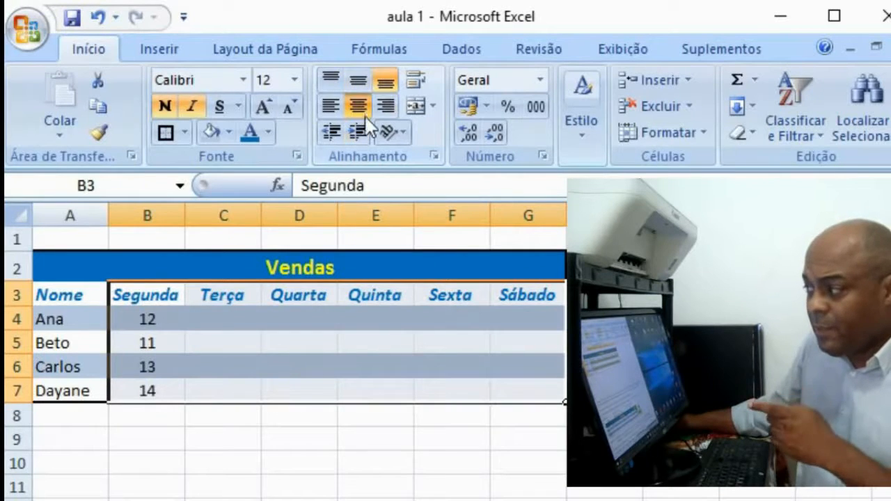
{"action": "left_click", "coordinate": [331, 107]}
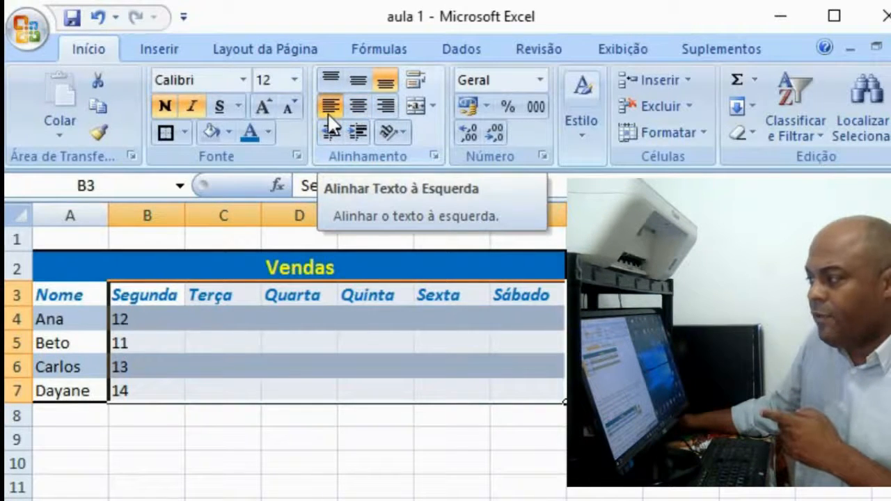
{"action": "left_click", "coordinate": [387, 108]}
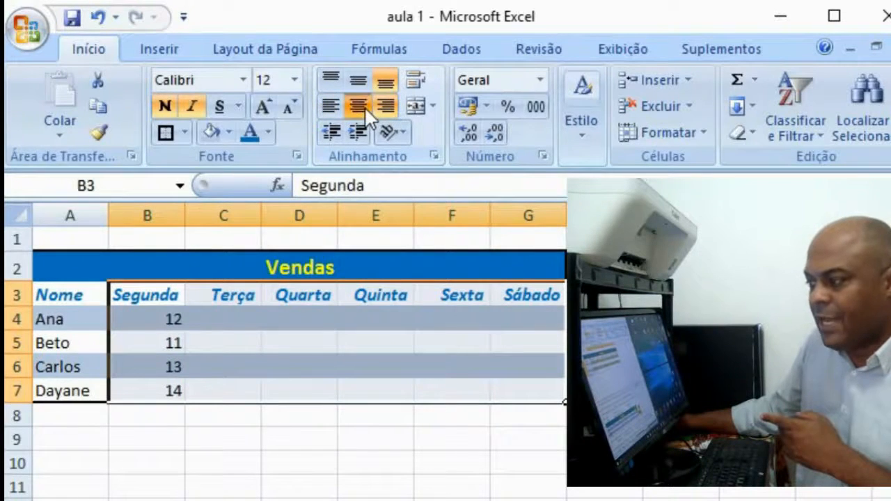
{"action": "left_click", "coordinate": [364, 106]}
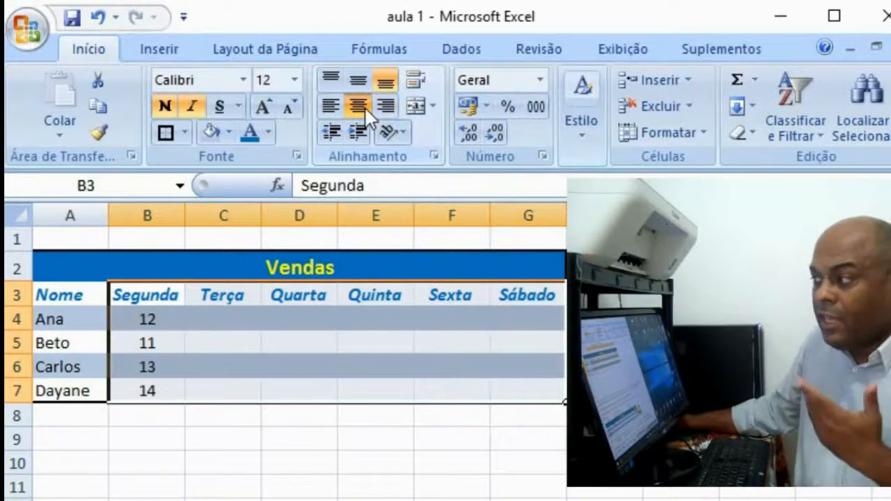
{"action": "left_click", "coordinate": [256, 459]}
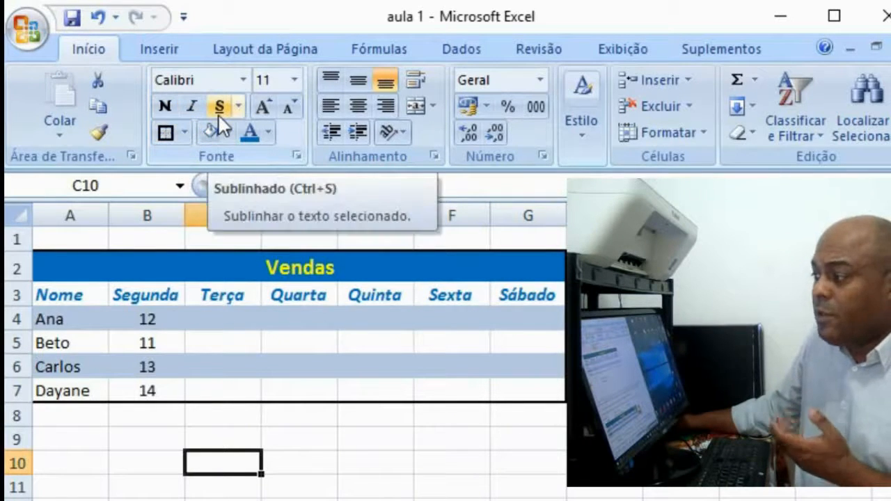
- Underline the Vendas title text in the merged cell A2
{"action": "left_click", "coordinate": [318, 265]}
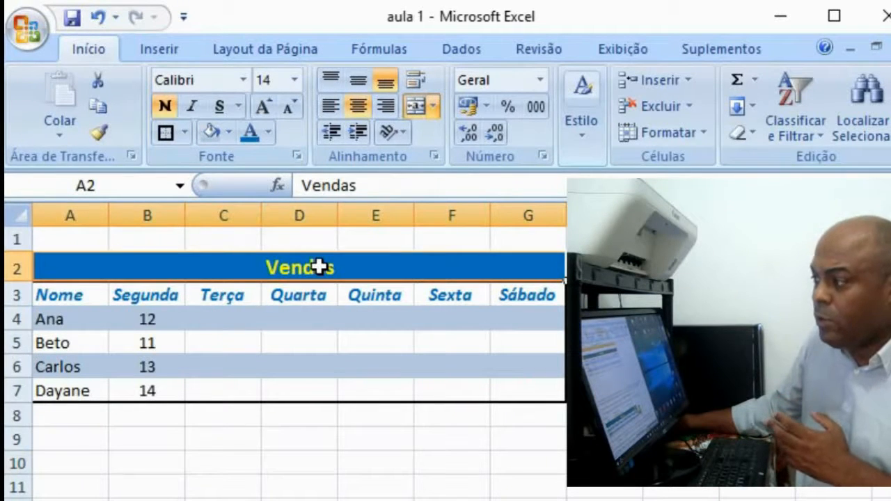
{"action": "left_click", "coordinate": [220, 107]}
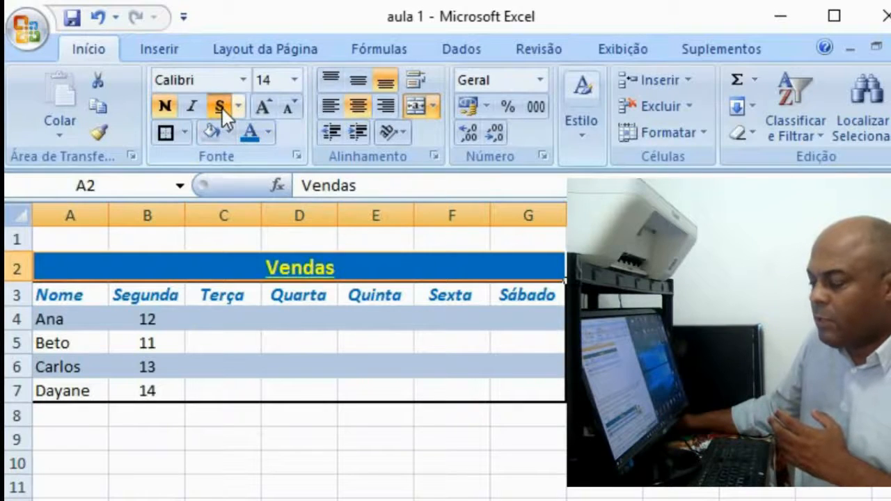
{"action": "left_click", "coordinate": [342, 463]}
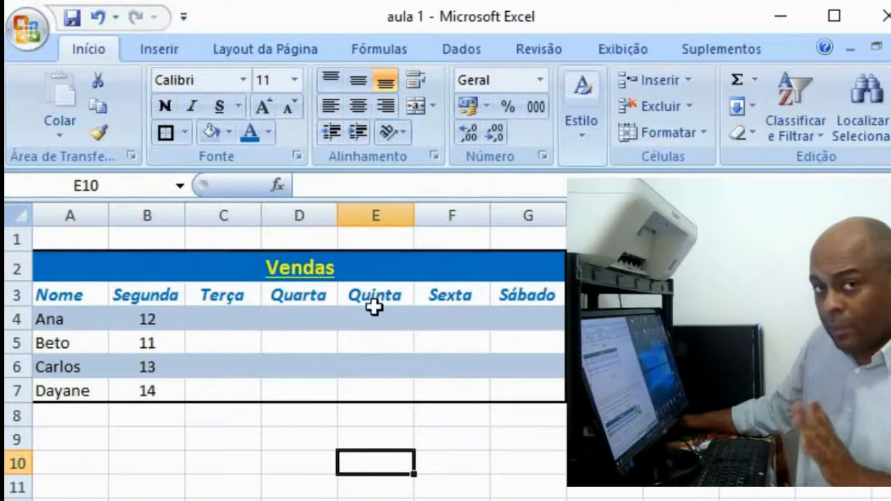
- Angle the Segunda, Terça and Quarta header texts counterclockwise (Inclinar Texto no Sentido Anti-horário)
{"action": "left_click", "coordinate": [168, 299]}
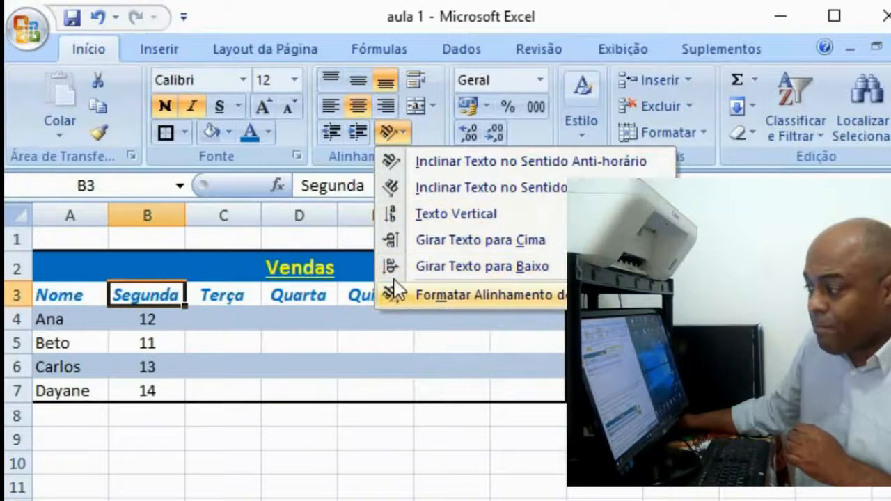
{"action": "left_click", "coordinate": [393, 169]}
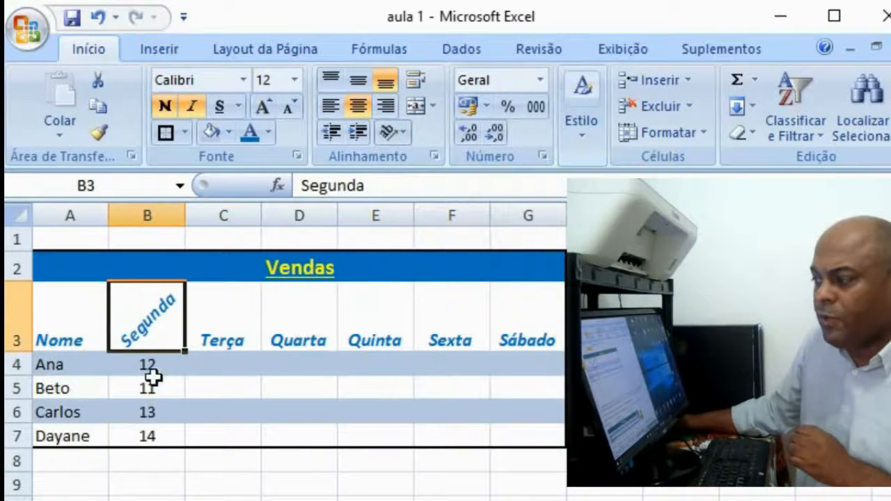
{"action": "left_click", "coordinate": [211, 322]}
{"action": "left_click", "coordinate": [392, 132]}
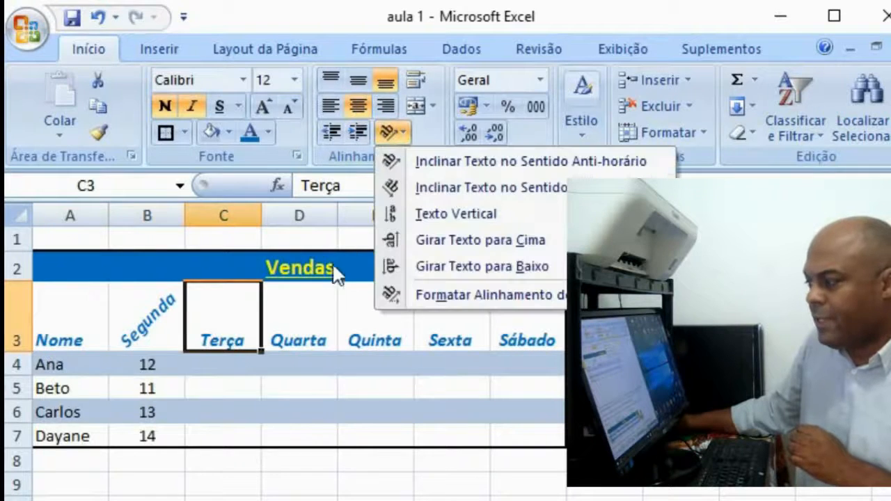
{"action": "left_click", "coordinate": [394, 167]}
{"action": "left_click", "coordinate": [300, 315]}
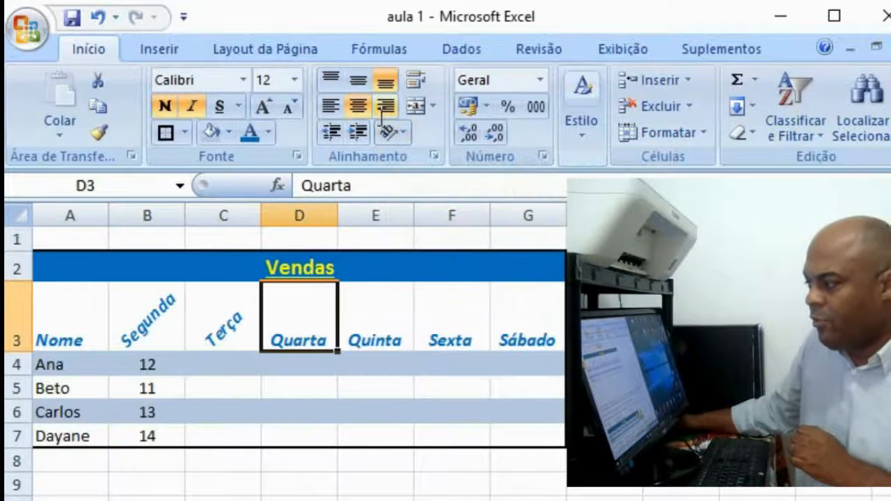
{"action": "left_click", "coordinate": [385, 132]}
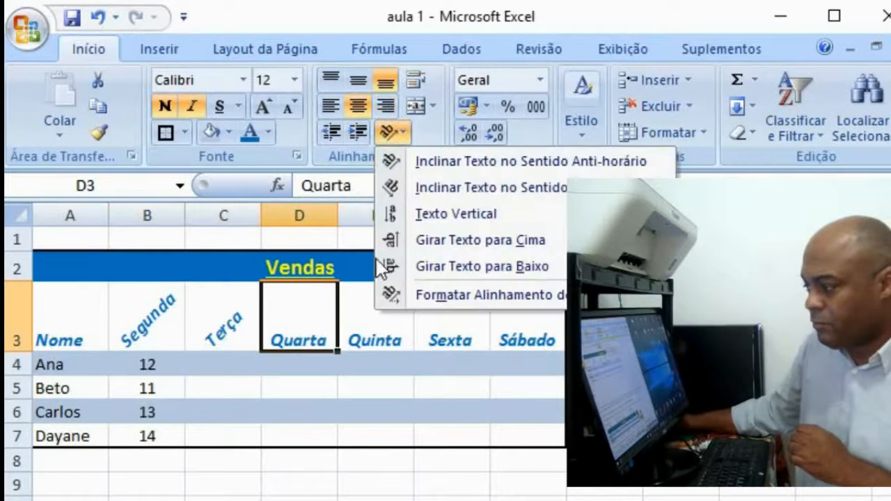
{"action": "left_click", "coordinate": [396, 161]}
{"action": "left_click", "coordinate": [387, 497]}
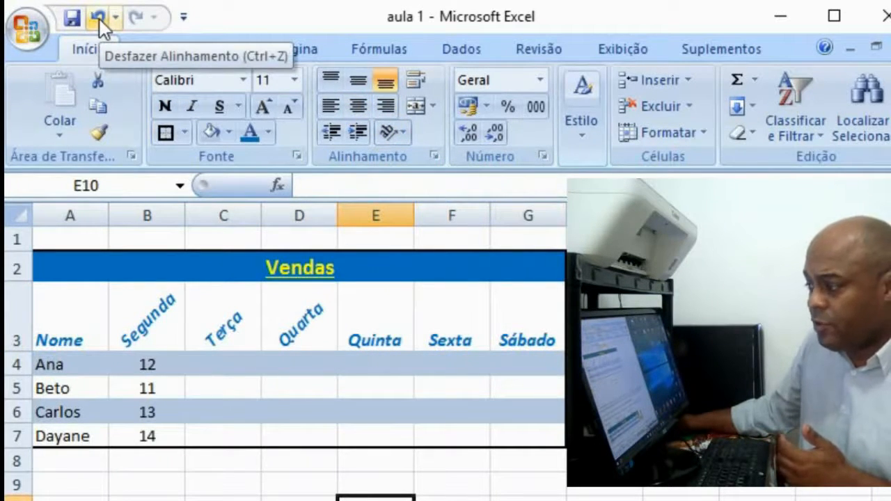
- Undo the three text orientation changes on the Segunda, Terça and Quarta headers
{"action": "left_click", "coordinate": [99, 19]}
{"action": "left_click", "coordinate": [100, 18]}
{"action": "left_click", "coordinate": [100, 18]}
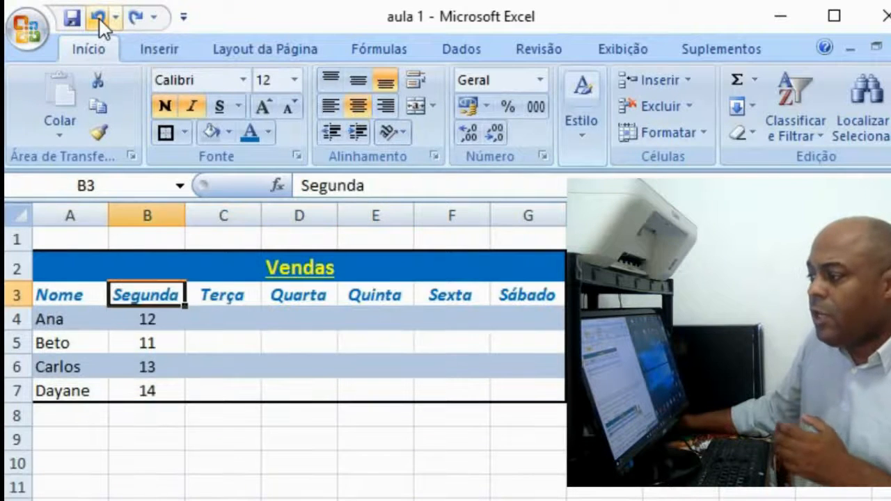
{"action": "left_click", "coordinate": [294, 457]}
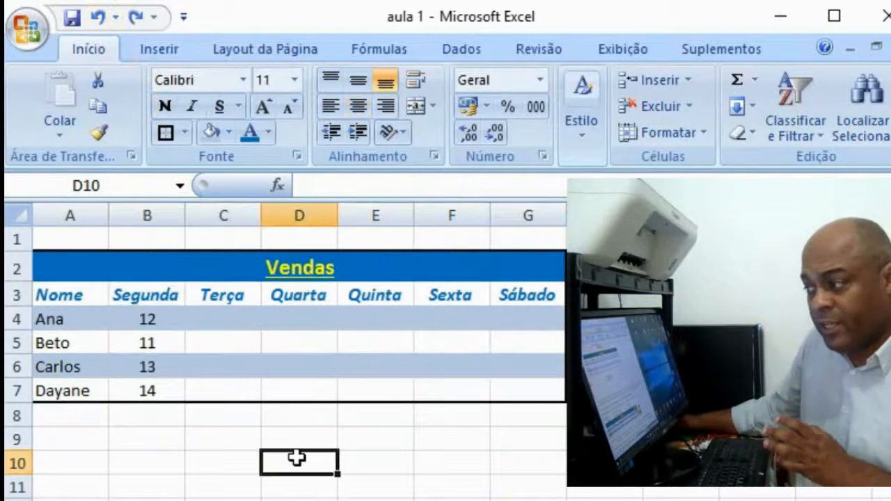